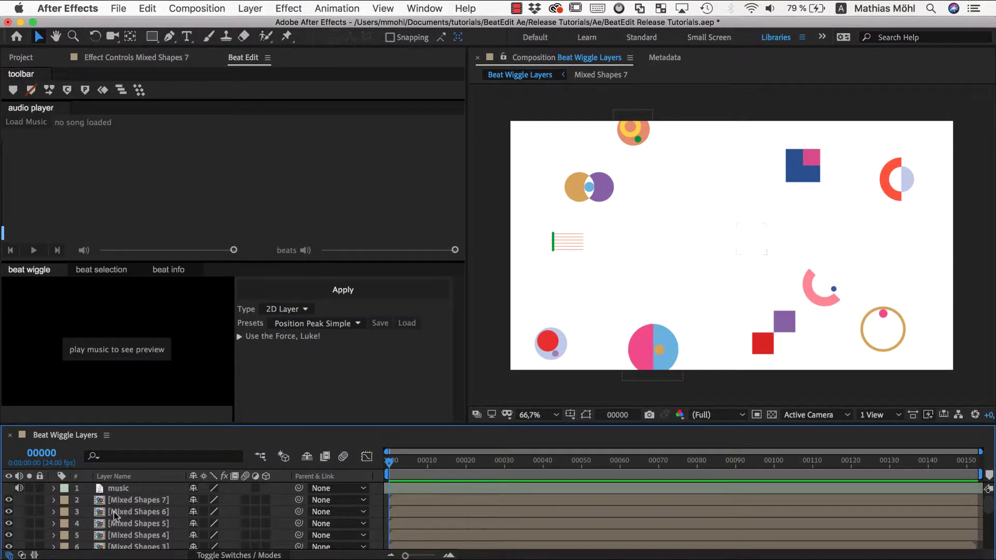
Step: Preview the composition, then return the playhead to the first frame
{"action": "scroll", "coordinate": [114, 514], "scroll_direction": "down", "scroll_amount": 4}
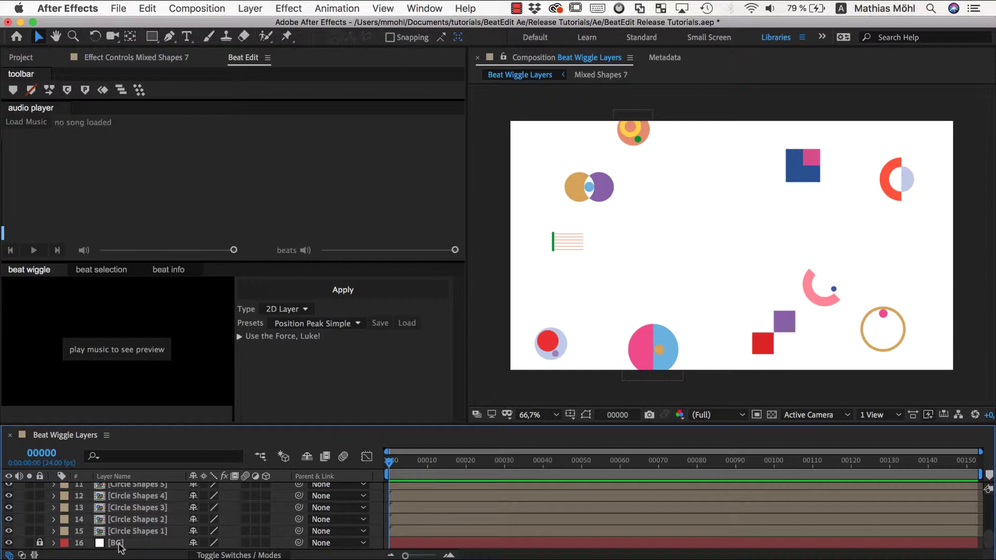
{"action": "scroll", "coordinate": [125, 534], "scroll_direction": "up", "scroll_amount": 4}
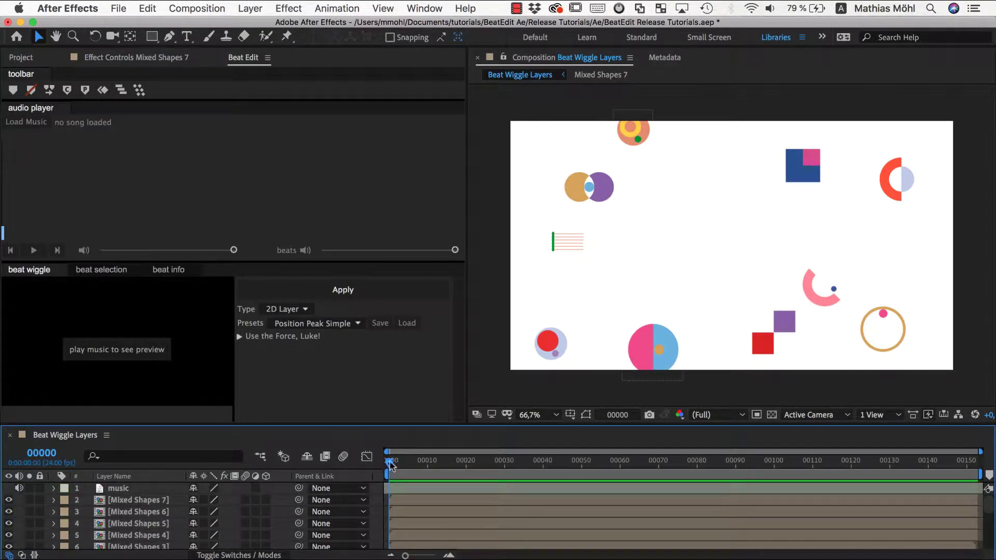
{"action": "key", "text": "space"}
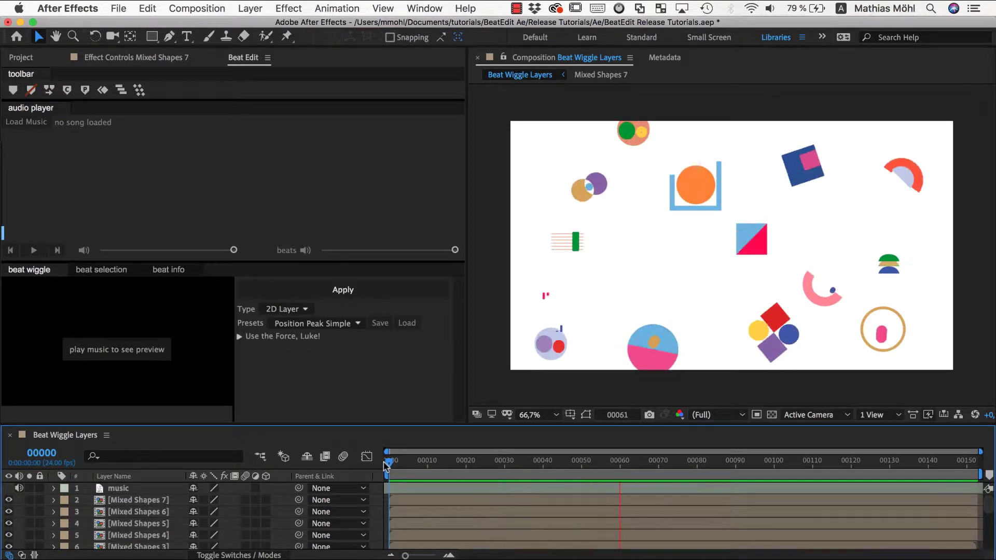
{"action": "key", "text": "space"}
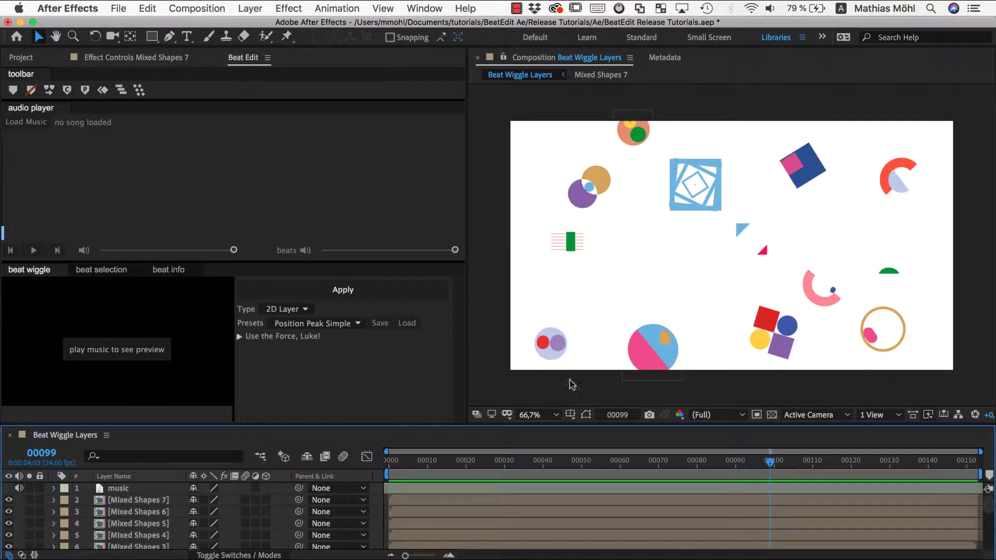
{"action": "left_click_drag", "start_coordinate": [410, 460], "coordinate": [366, 461]}
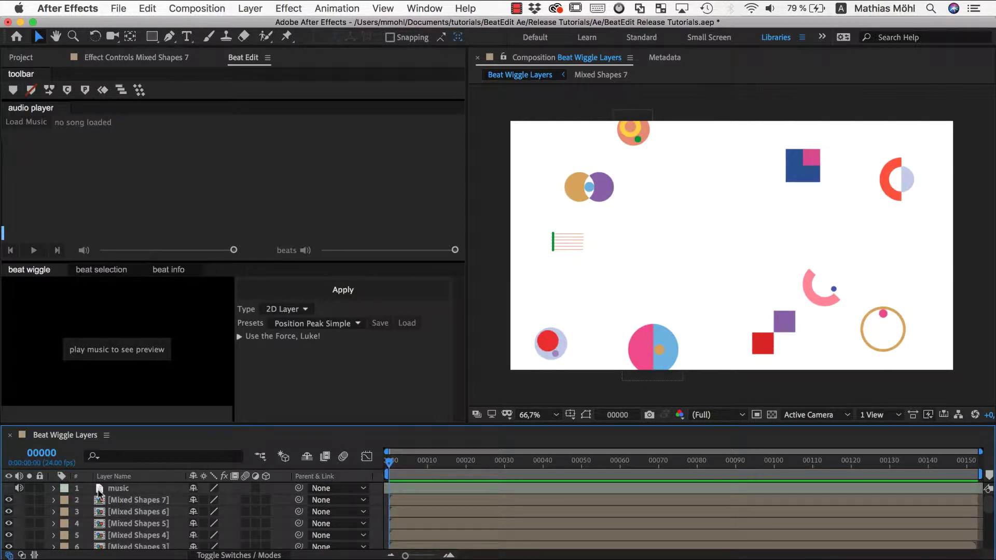
Step: Load the music layer into BeatEdit, keeping the 2D Layer type
{"action": "left_click", "coordinate": [114, 491]}
{"action": "left_click", "coordinate": [16, 125]}
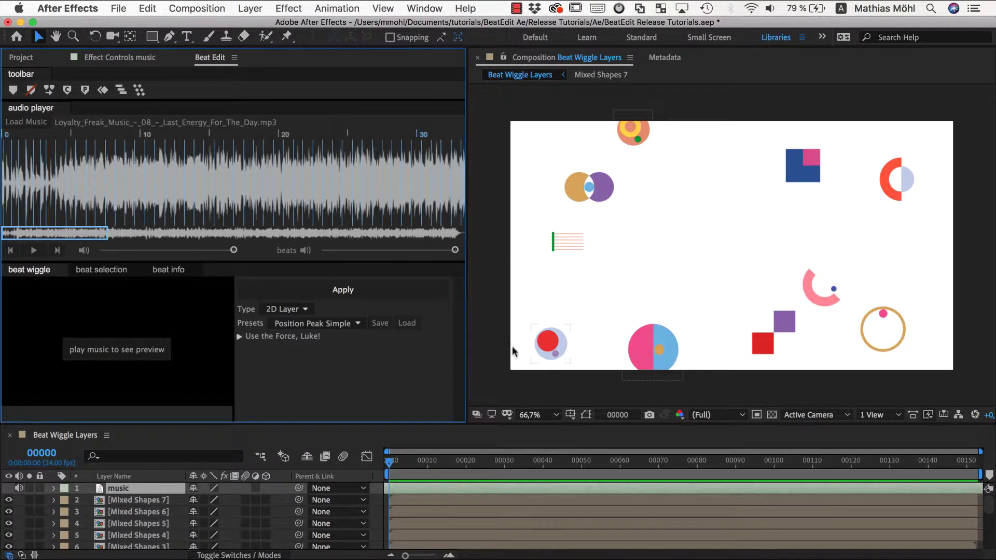
{"action": "left_click", "coordinate": [284, 309]}
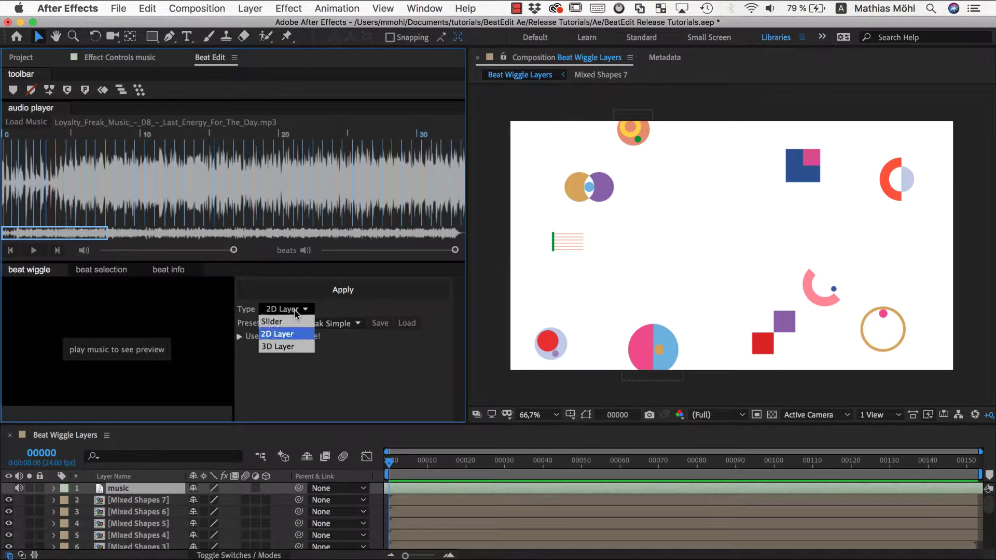
{"action": "left_click", "coordinate": [282, 335]}
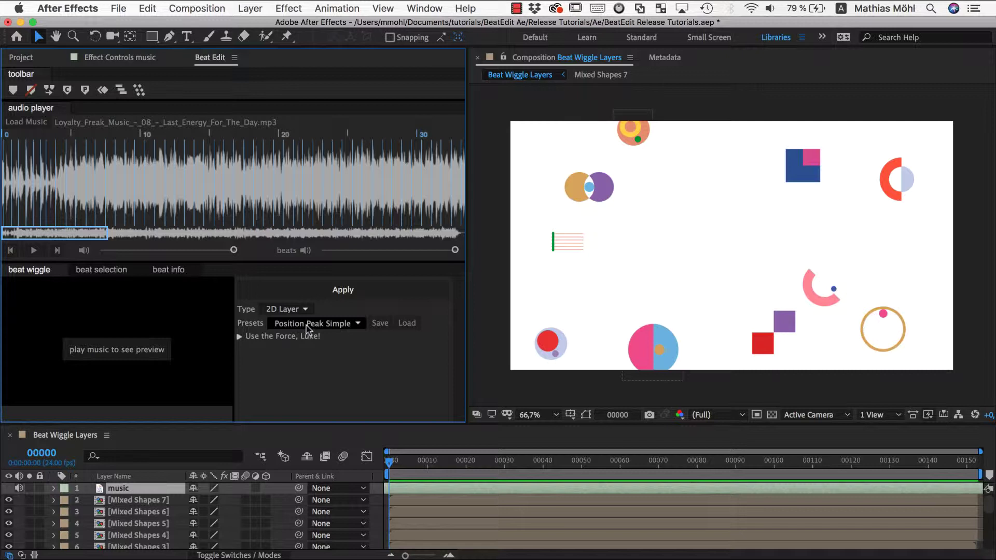
Step: Play the music and try the Position Flicker beat wiggle preset
{"action": "left_click", "coordinate": [313, 323]}
{"action": "left_click", "coordinate": [134, 304]}
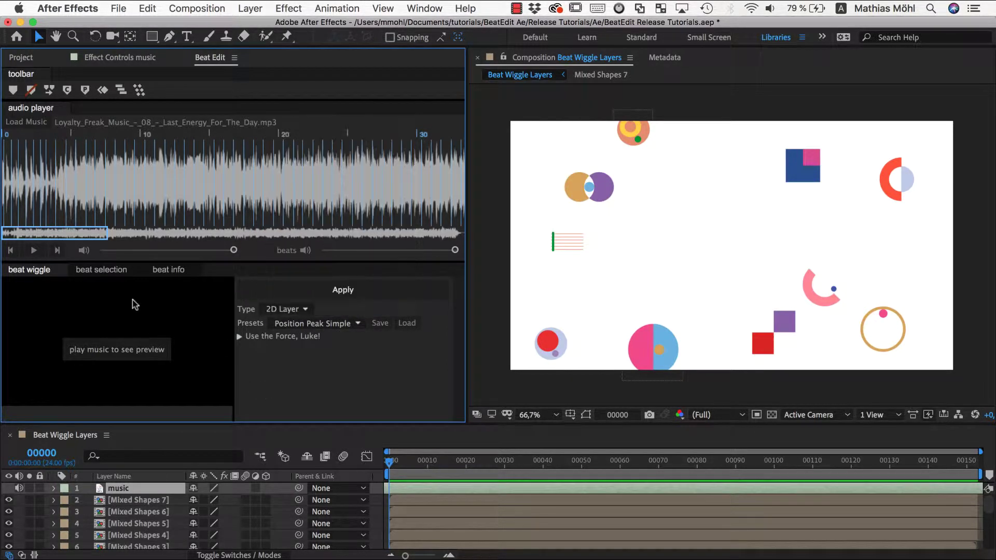
{"action": "left_click", "coordinate": [35, 251]}
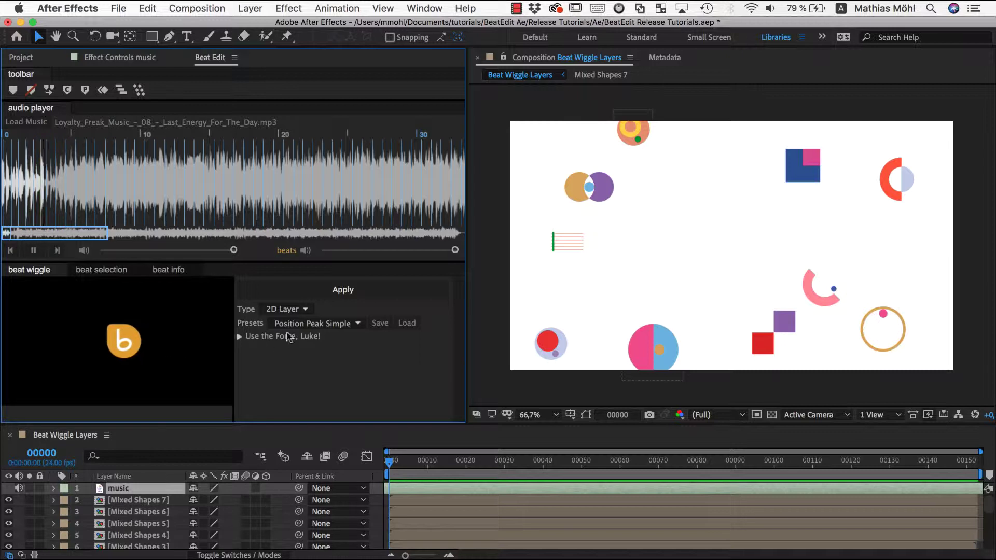
{"action": "left_click", "coordinate": [301, 325]}
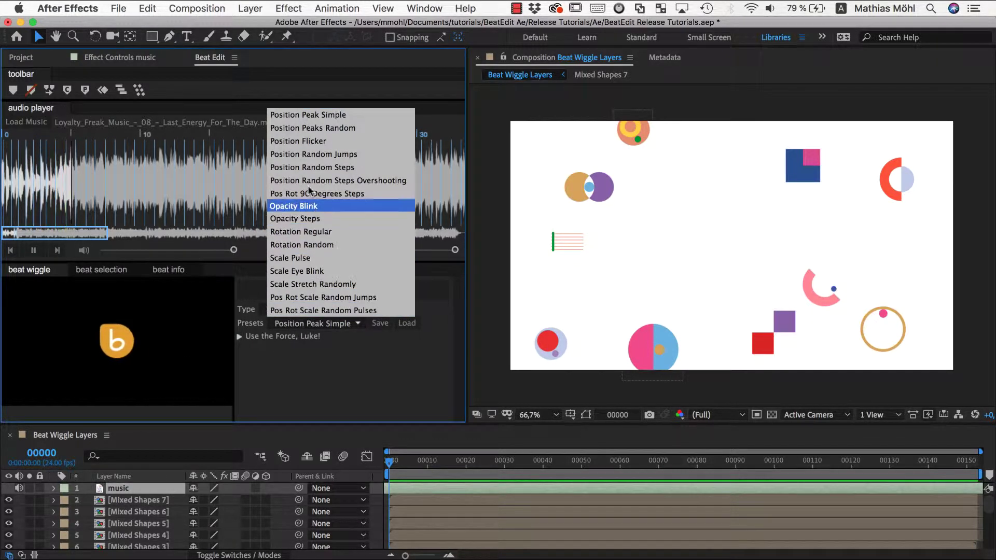
{"action": "left_click", "coordinate": [312, 145]}
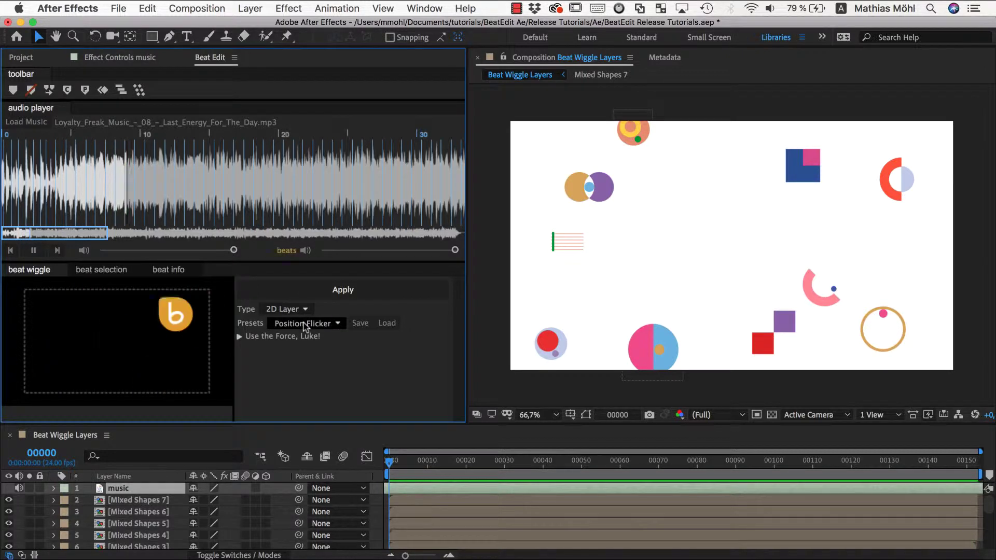
Step: Try Opacity Blink and Scale Pulse, settle on Position Random Steps, and marquee-select the shapes
{"action": "left_click", "coordinate": [309, 323]}
{"action": "left_click", "coordinate": [294, 207]}
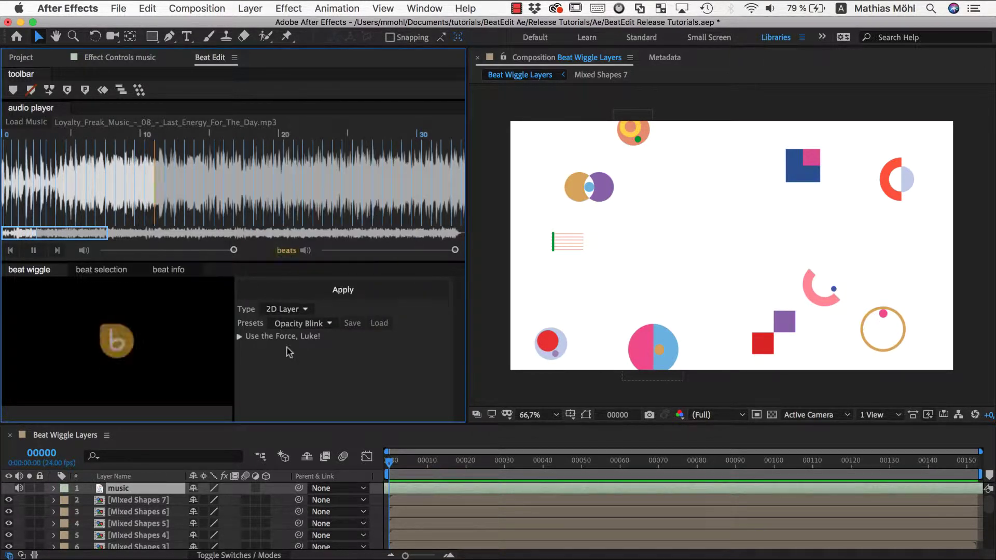
{"action": "left_click", "coordinate": [306, 324]}
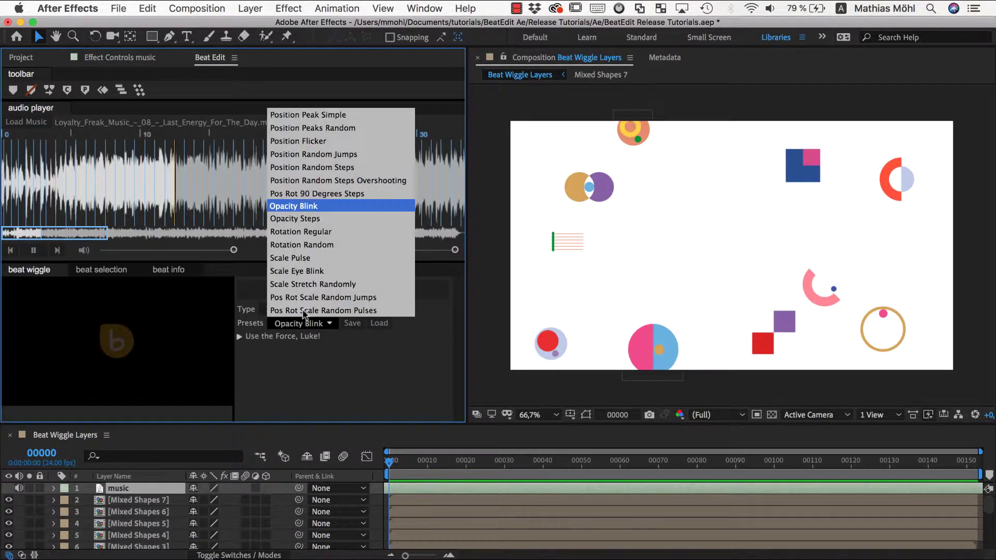
{"action": "left_click", "coordinate": [302, 259]}
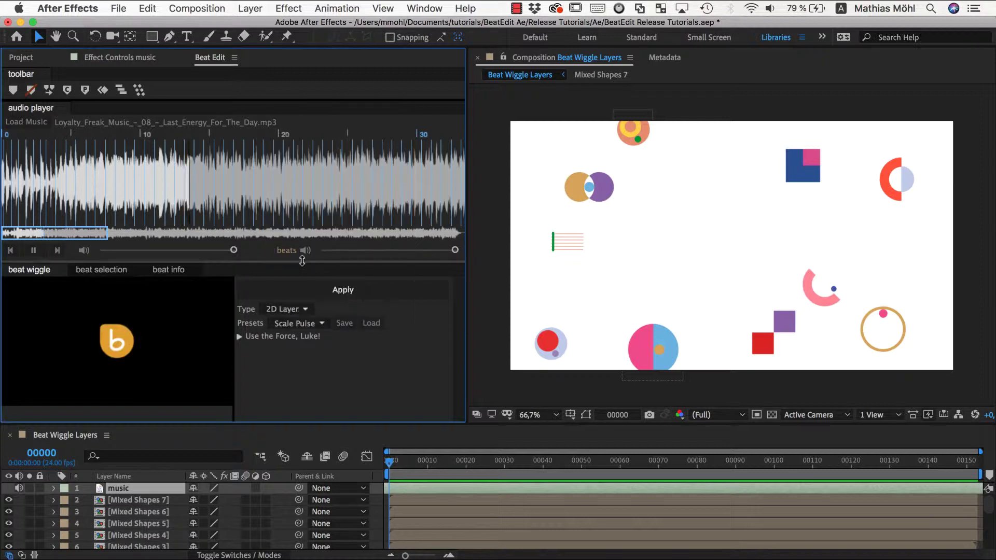
{"action": "left_click", "coordinate": [306, 323]}
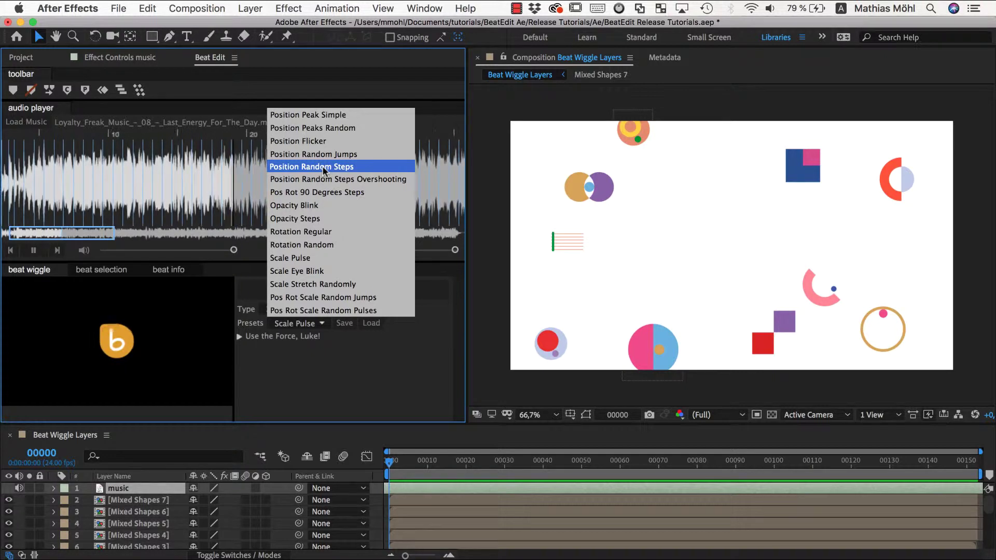
{"action": "left_click", "coordinate": [323, 167]}
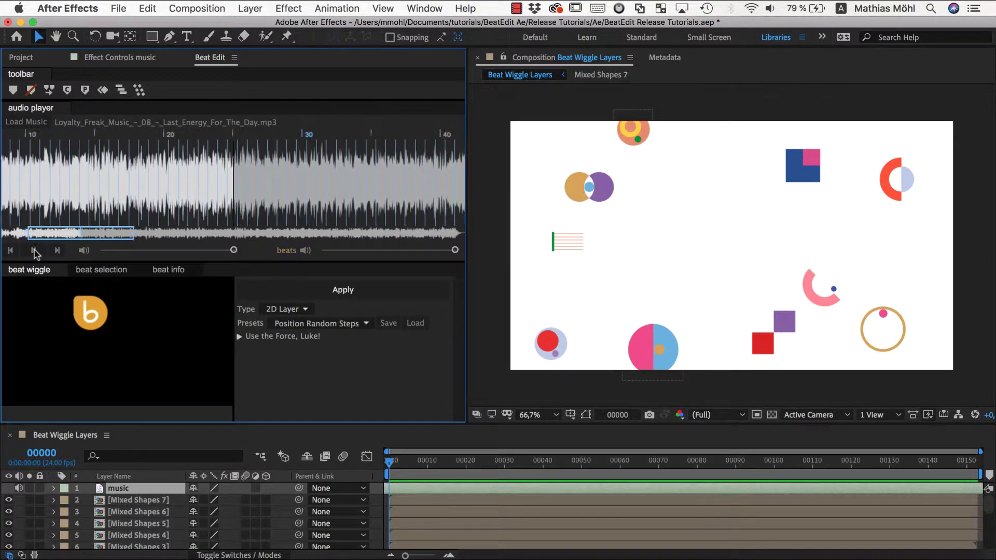
{"action": "left_click_drag", "start_coordinate": [505, 112], "coordinate": [948, 377]}
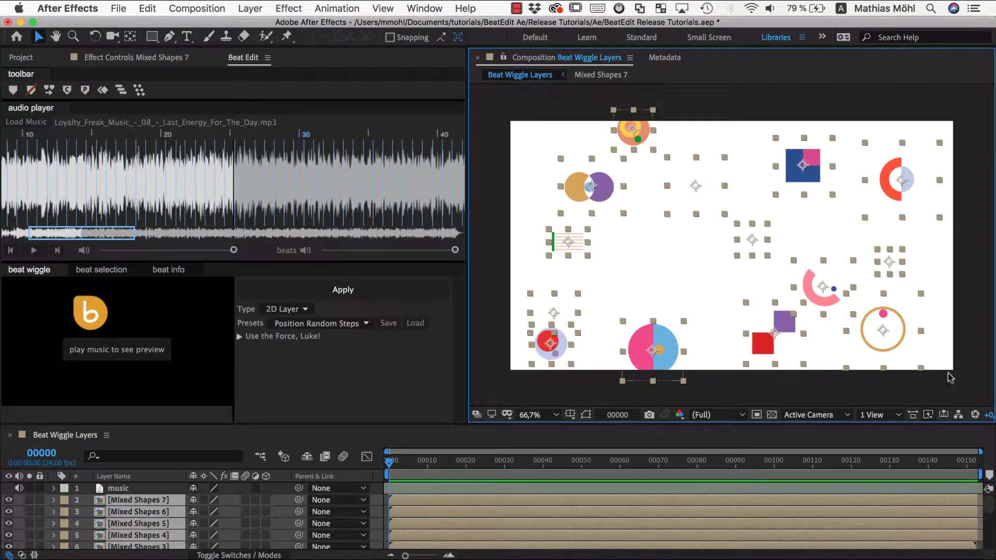
Step: Apply Position Random Steps to the shape layers, preview the result, and return to frame 0
{"action": "left_click", "coordinate": [336, 291]}
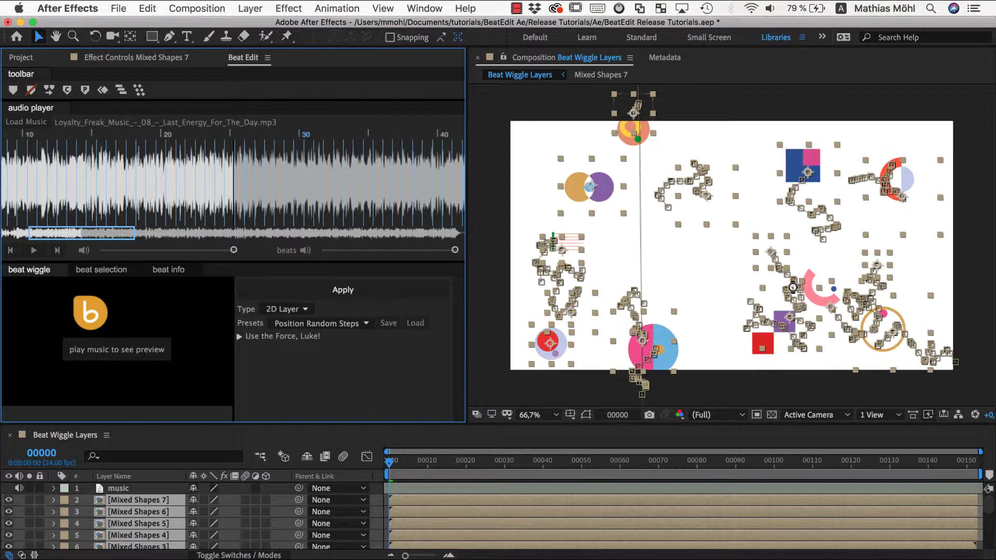
{"action": "left_click", "coordinate": [451, 443]}
{"action": "key", "text": "space"}
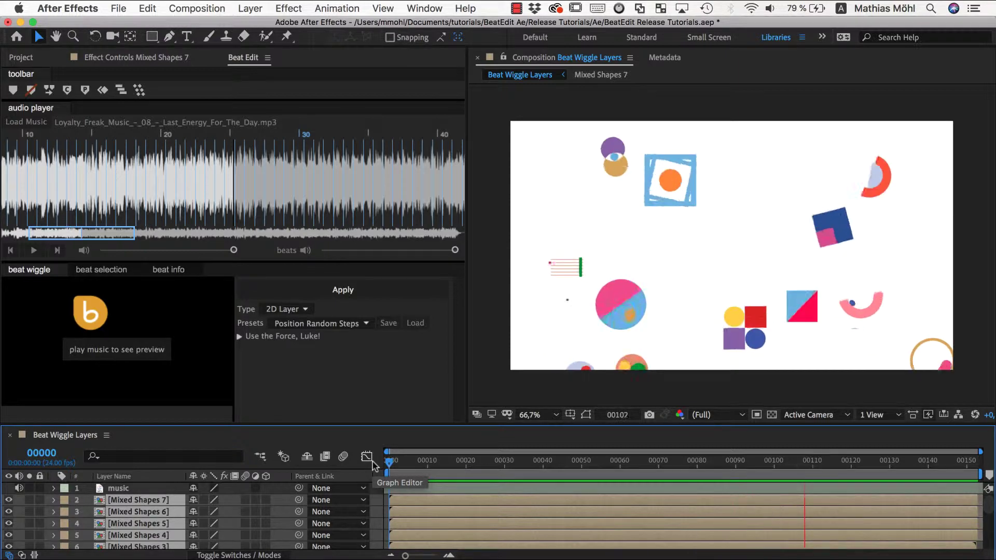
{"action": "key", "text": "space"}
{"action": "left_click", "coordinate": [390, 463]}
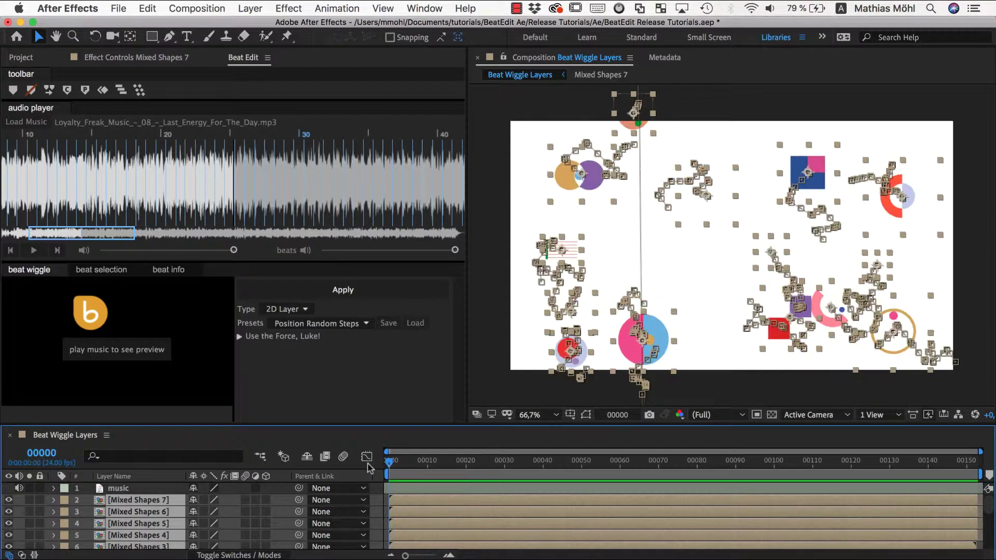
{"action": "left_click", "coordinate": [240, 337]}
Step: In the advanced position options, enter amount 30 and 300, then play the music
{"action": "left_click", "coordinate": [240, 336]}
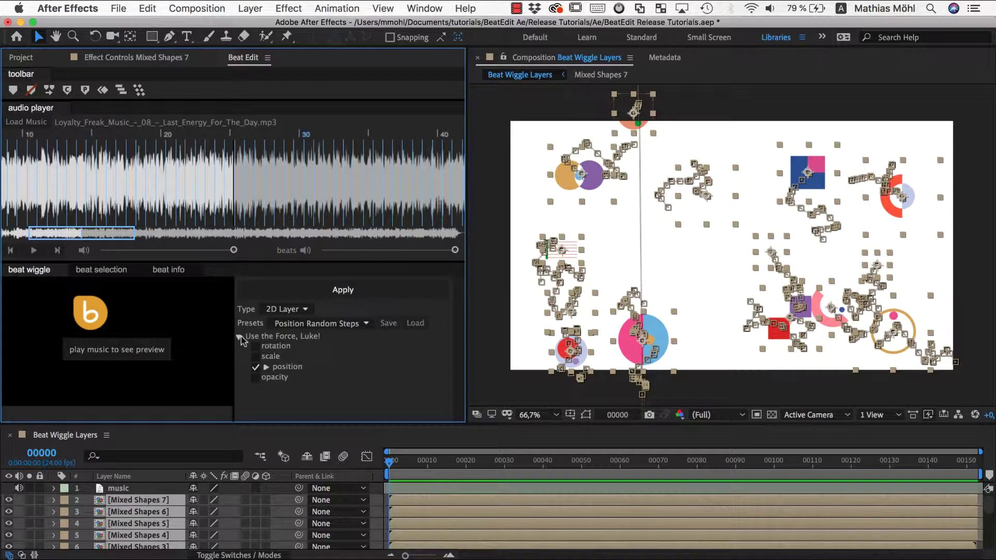
{"action": "left_click", "coordinate": [266, 367]}
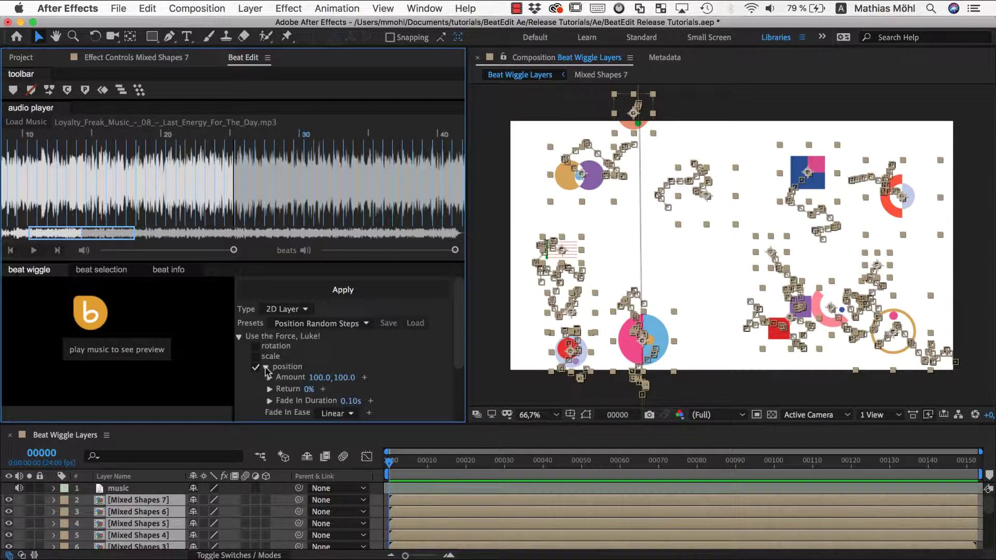
{"action": "left_click", "coordinate": [317, 378]}
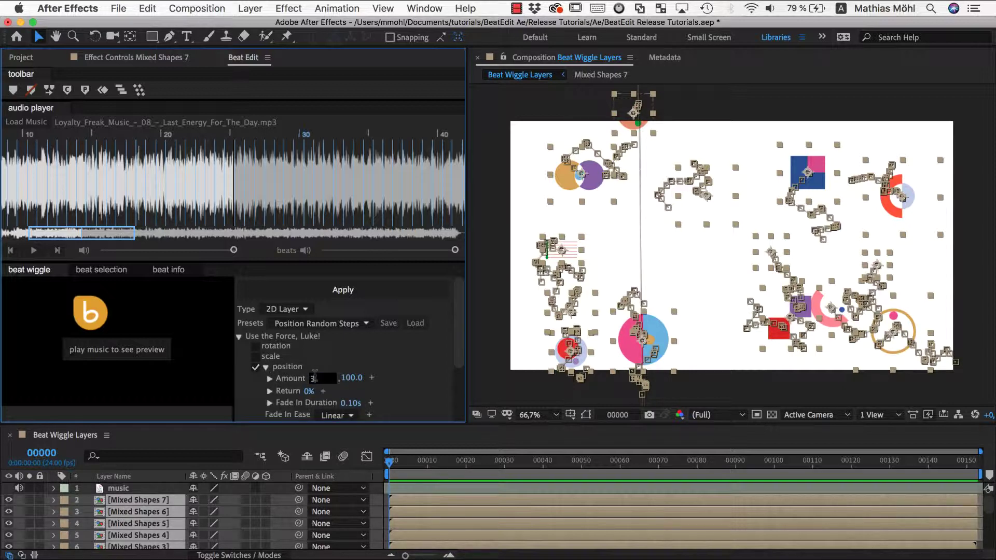
{"action": "type", "text": "30"}
{"action": "left_click", "coordinate": [346, 376]}
{"action": "type", "text": "380"}
{"action": "key", "text": "Return"}
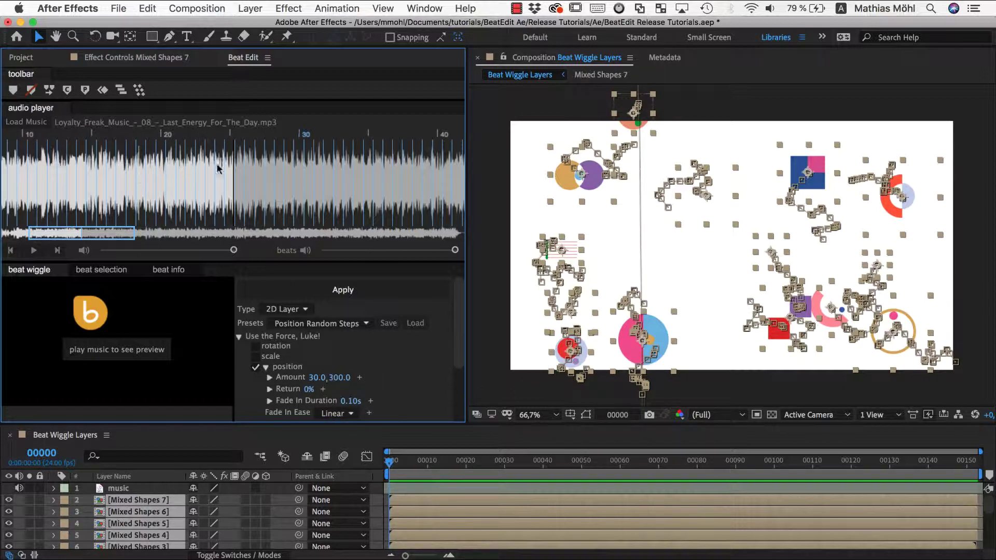
{"action": "left_click", "coordinate": [33, 250]}
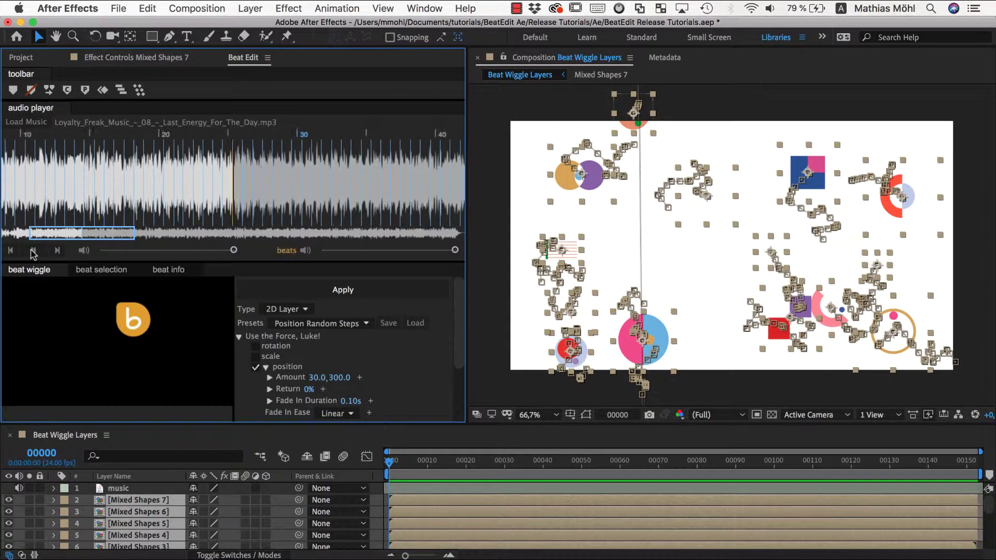
Step: Set Subdivide Beats to 2, return to the beat wiggle tab, and stop the music
{"action": "left_click", "coordinate": [101, 270]}
{"action": "left_click", "coordinate": [84, 303]}
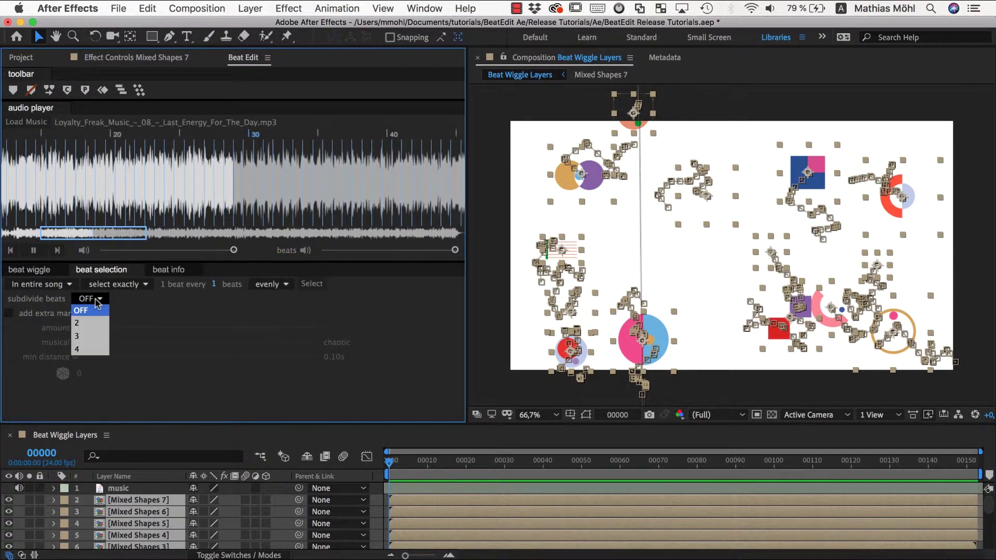
{"action": "left_click", "coordinate": [90, 327]}
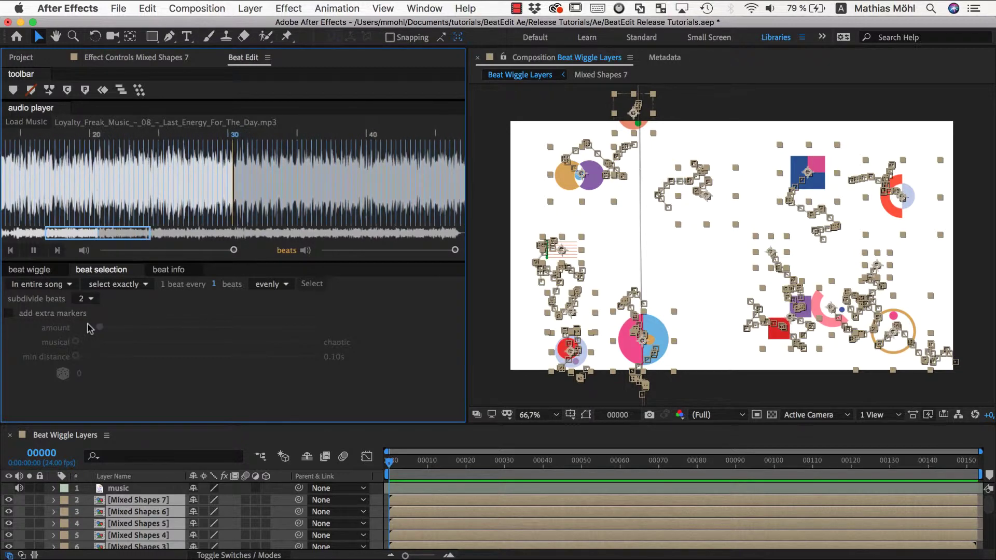
{"action": "left_click", "coordinate": [40, 271]}
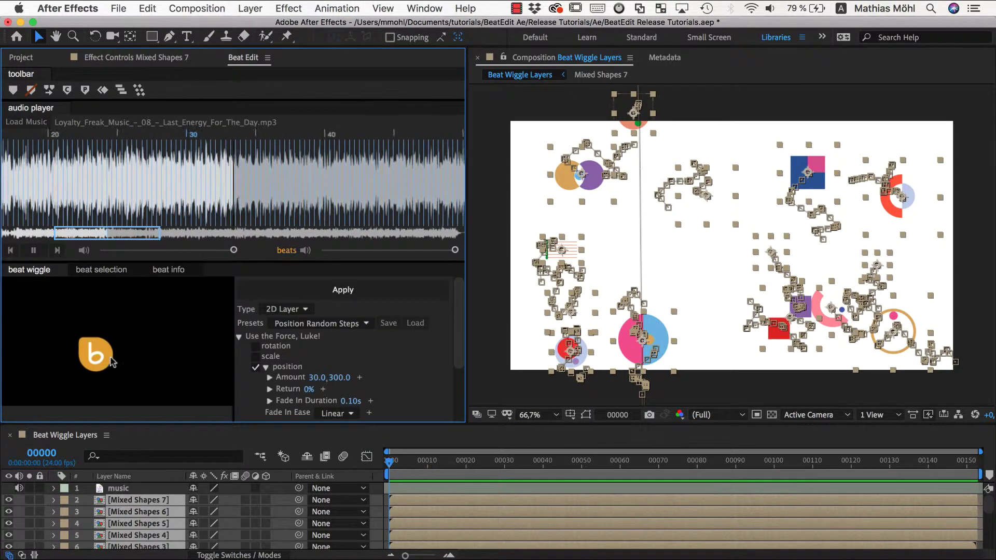
{"action": "left_click", "coordinate": [33, 250]}
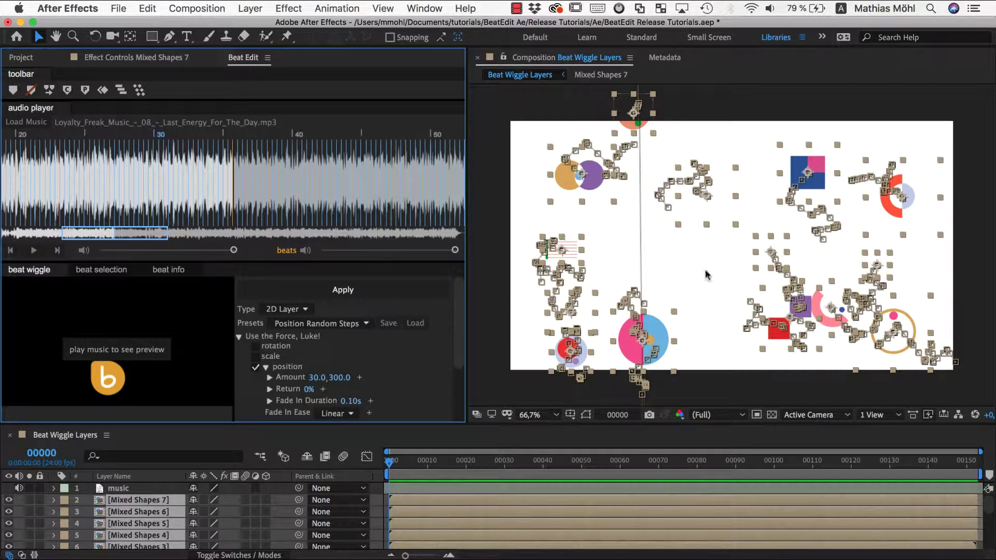
Step: Undo the Beat Wiggle, then reapply Position Random Steps on the subdivided beats and preview
{"action": "left_click", "coordinate": [388, 465]}
{"action": "key", "text": "space"}
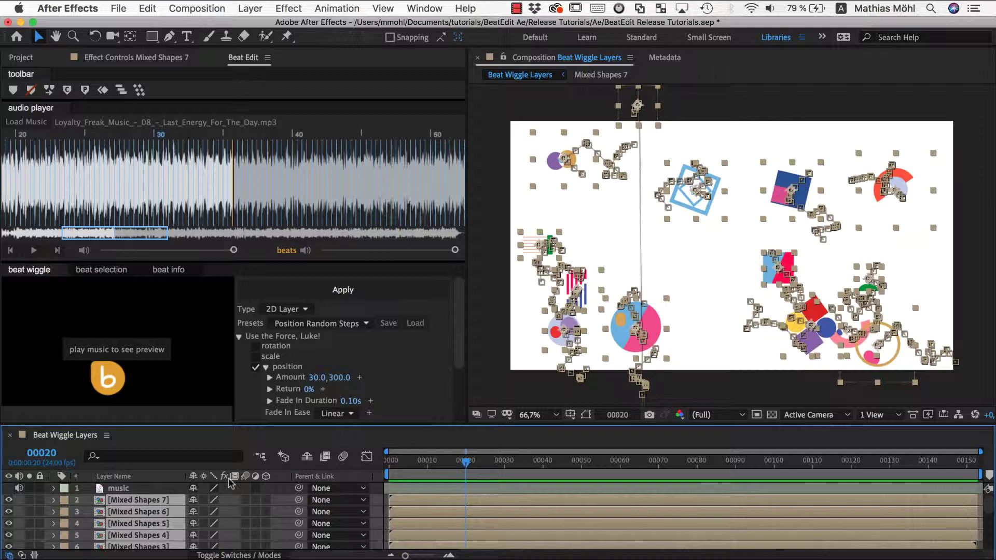
{"action": "left_click", "coordinate": [148, 8]}
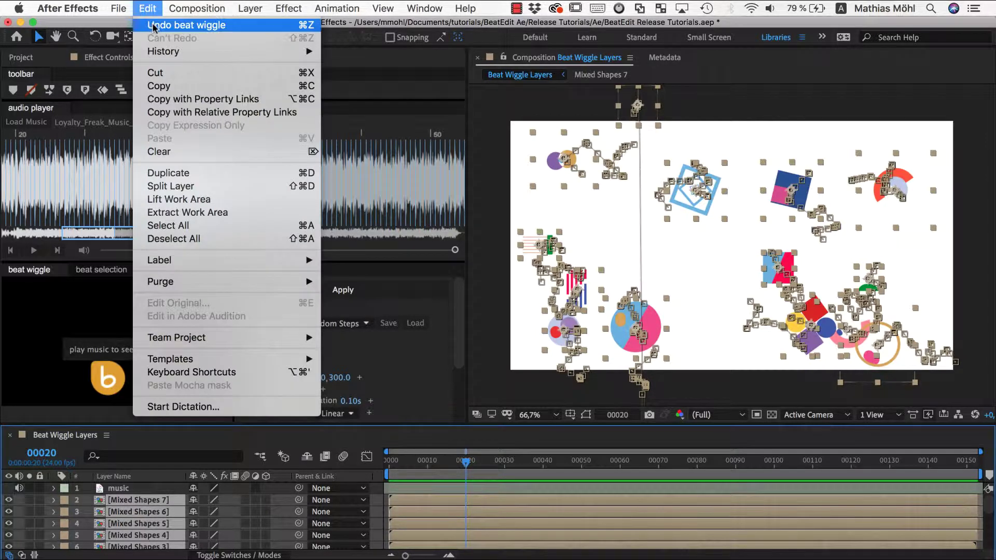
{"action": "left_click", "coordinate": [171, 25]}
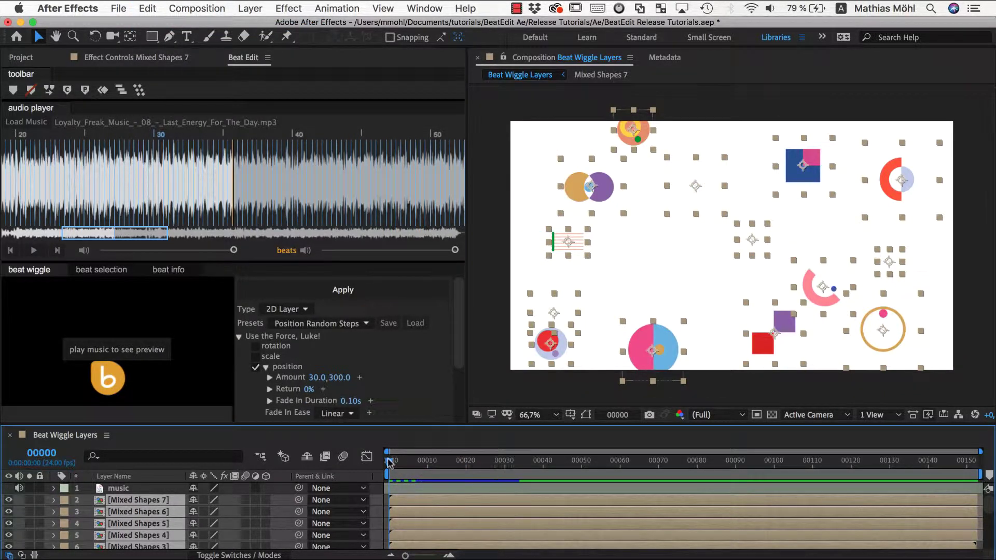
{"action": "key", "text": "space"}
{"action": "key", "text": "space"}
{"action": "left_click", "coordinate": [344, 290]}
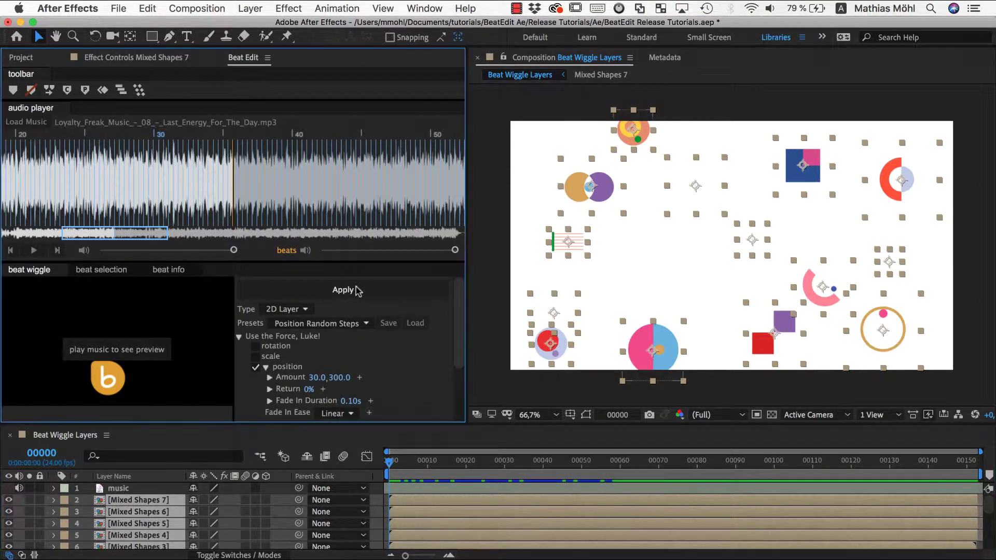
{"action": "key", "text": "space"}
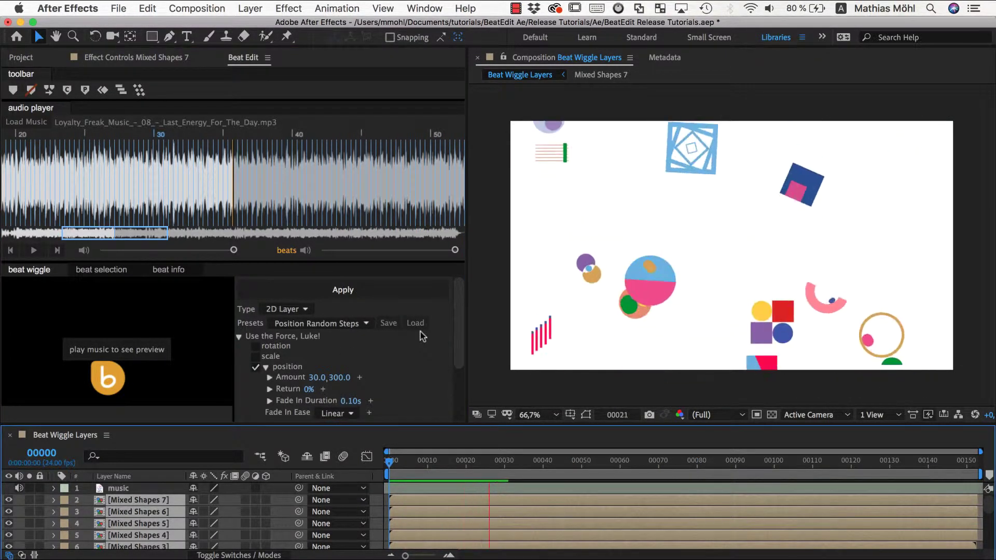
Step: Set the position amount to 300, 300, then apply again from the start and preview
{"action": "key", "text": "space"}
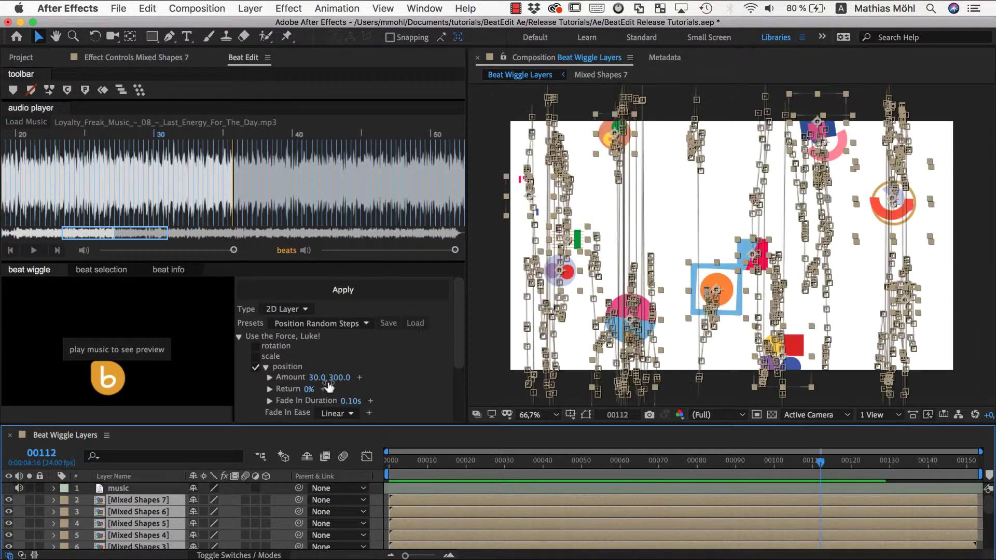
{"action": "left_click", "coordinate": [315, 378]}
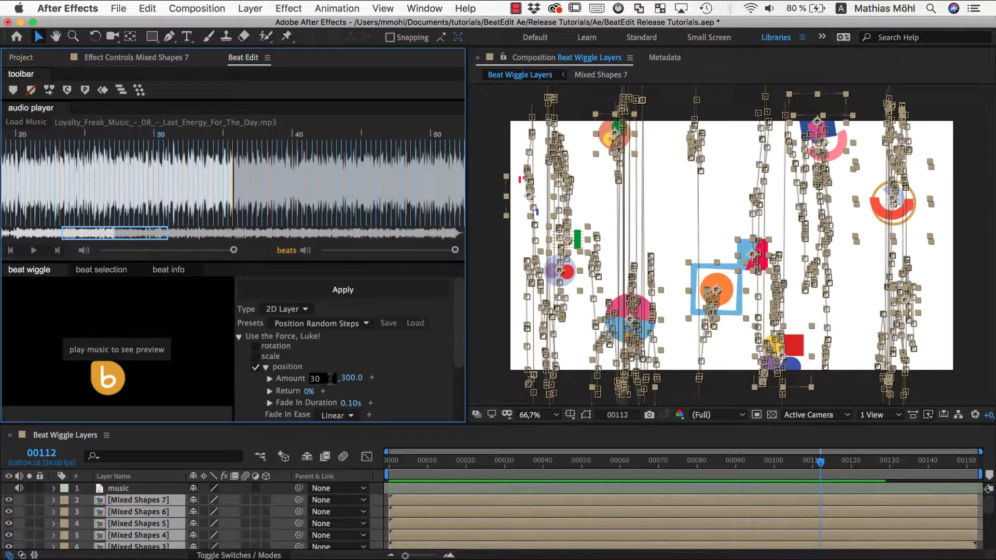
{"action": "key", "text": "Return"}
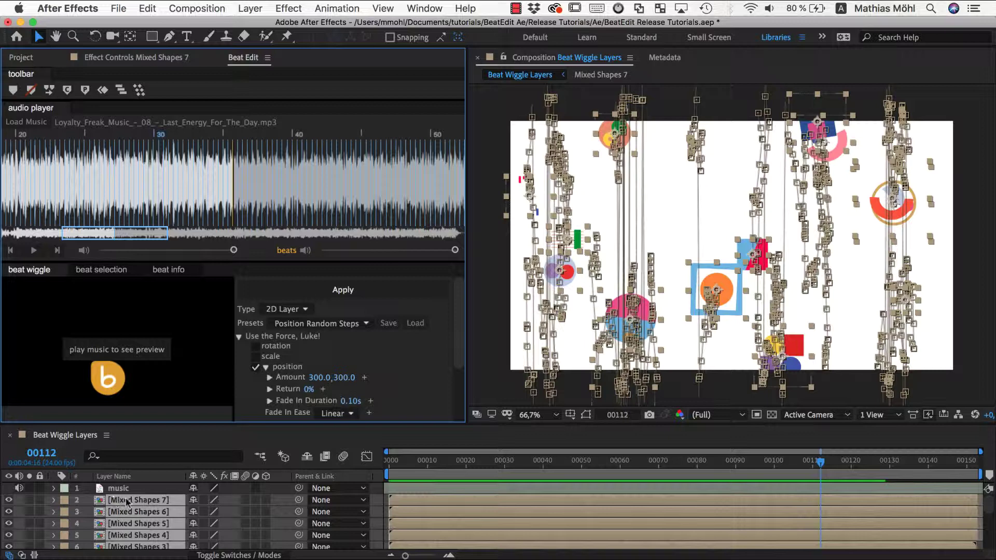
{"action": "key", "text": "Home"}
{"action": "left_click", "coordinate": [291, 295]}
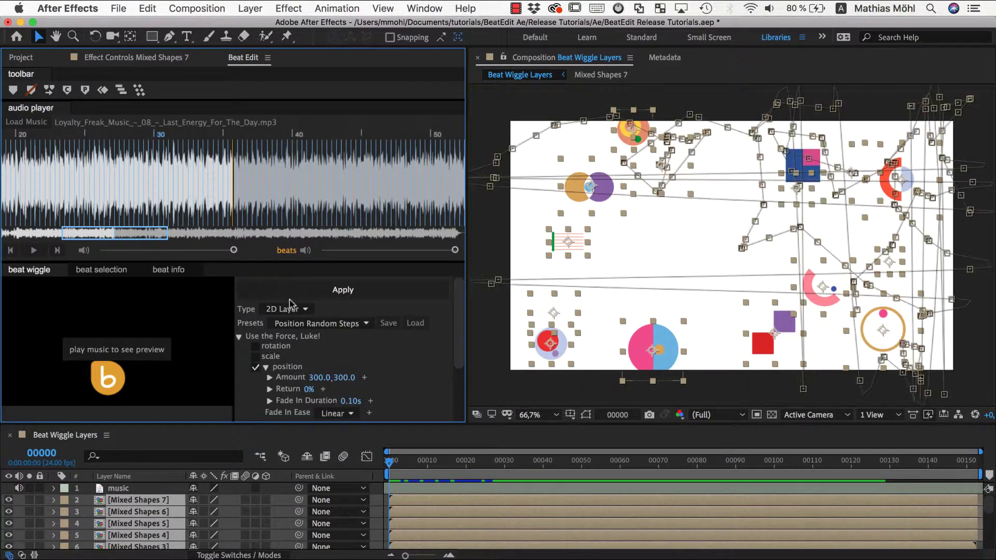
{"action": "key", "text": "space"}
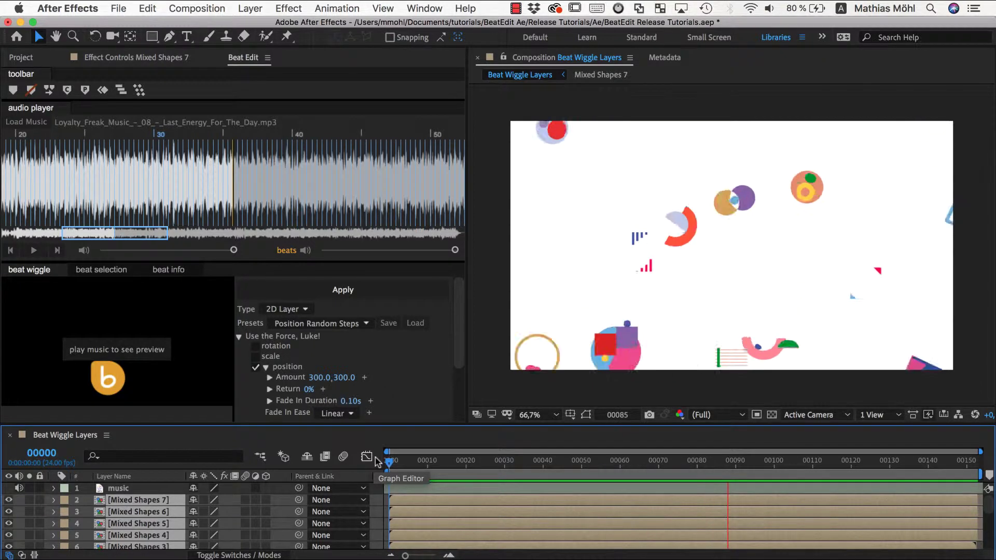
Step: Pick the Scale Pulse preset, audition it with the music, and apply it to the shape layers
{"action": "key", "text": "space"}
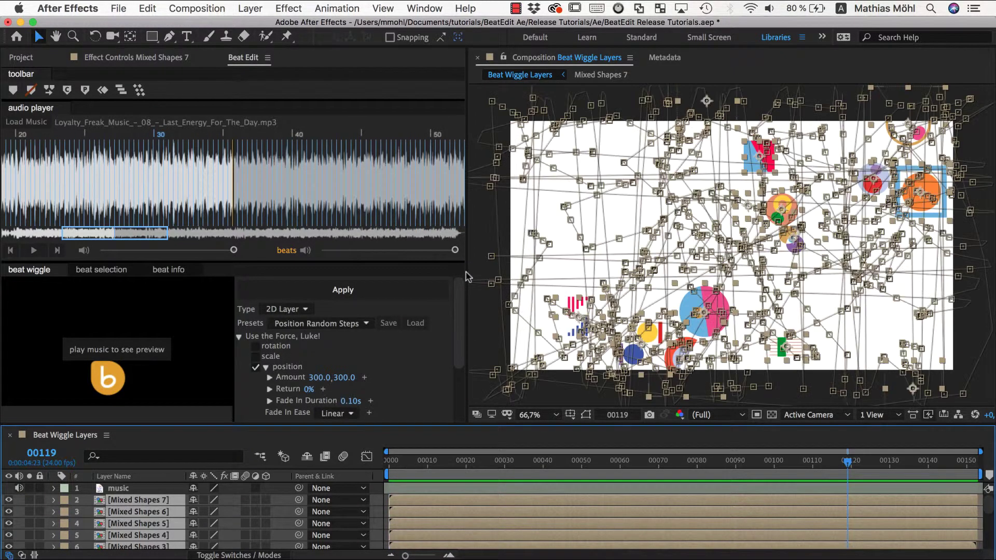
{"action": "left_click", "coordinate": [322, 324]}
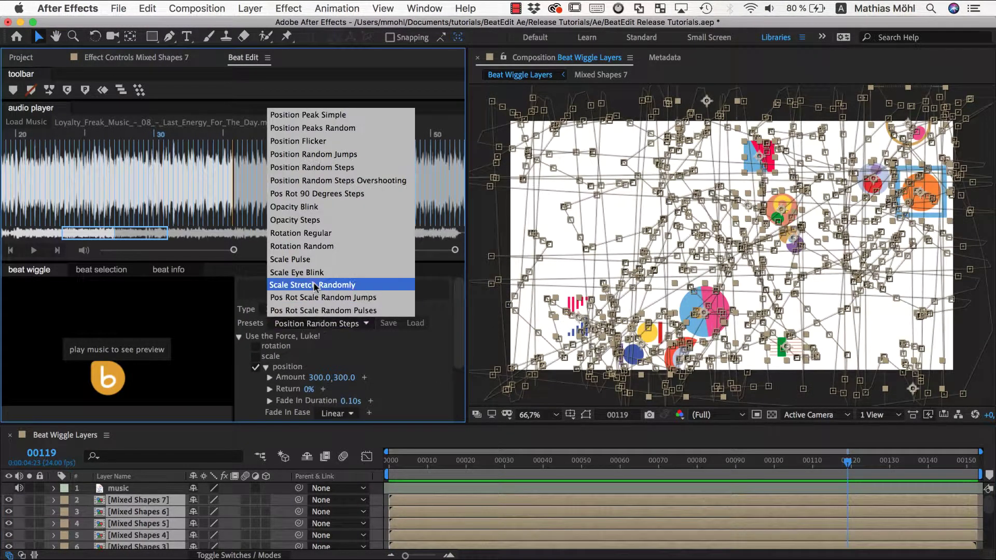
{"action": "left_click", "coordinate": [306, 259]}
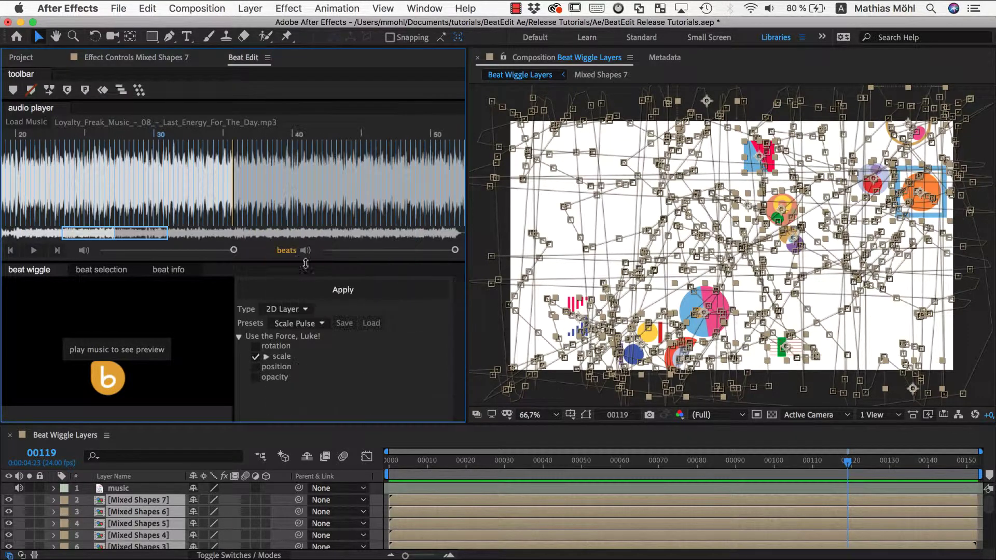
{"action": "left_click", "coordinate": [35, 250]}
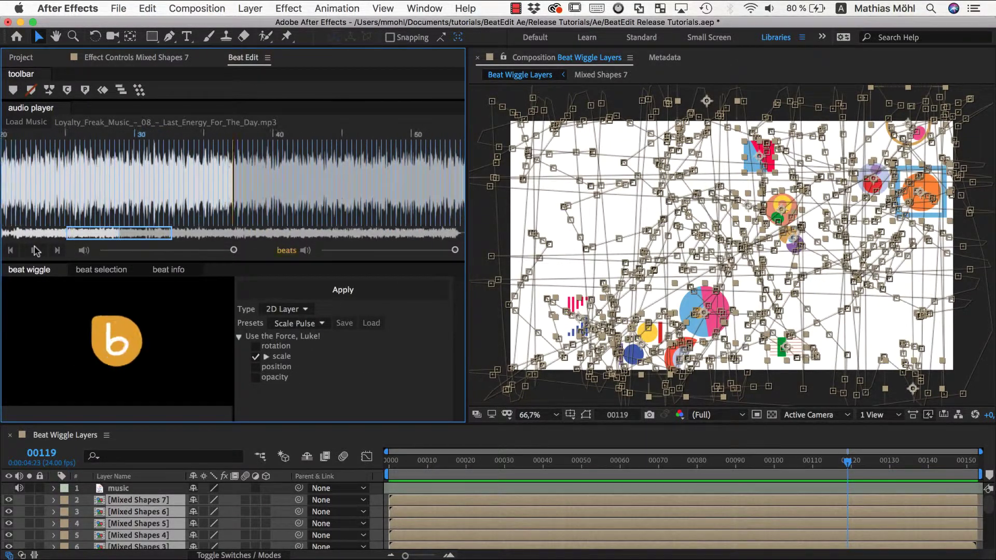
{"action": "left_click", "coordinate": [35, 251]}
{"action": "scroll", "coordinate": [176, 508], "scroll_direction": "down", "scroll_amount": 5}
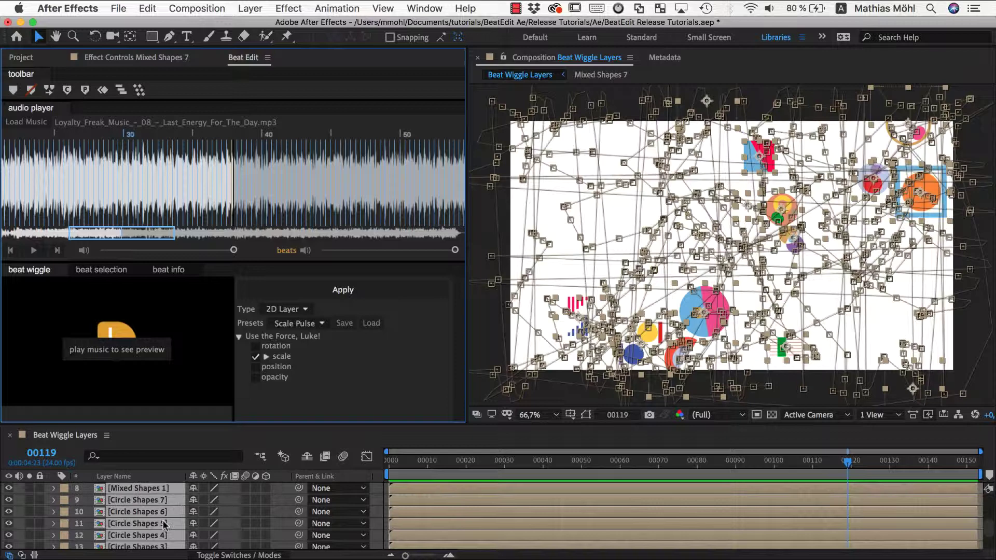
{"action": "scroll", "coordinate": [168, 517], "scroll_direction": "up", "scroll_amount": 5}
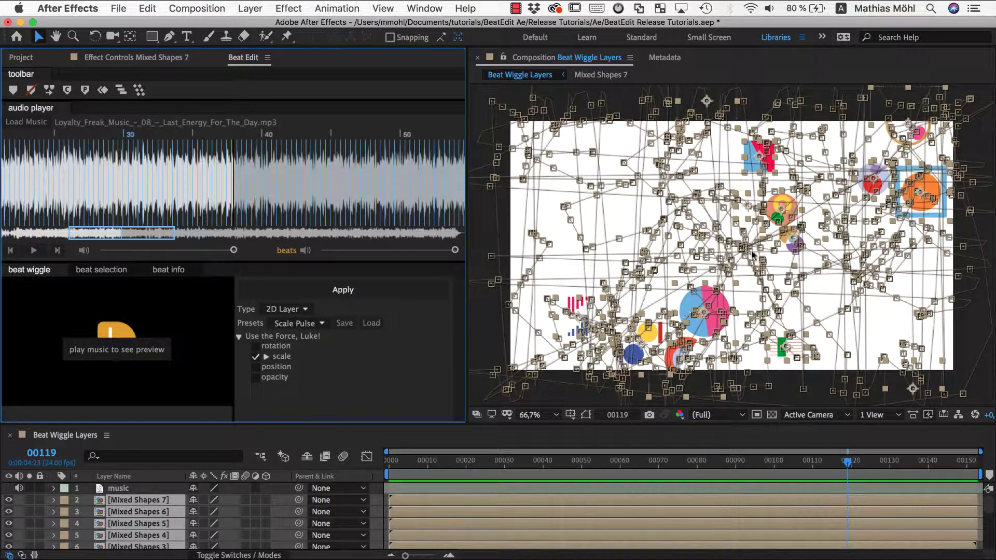
{"action": "left_click", "coordinate": [342, 292]}
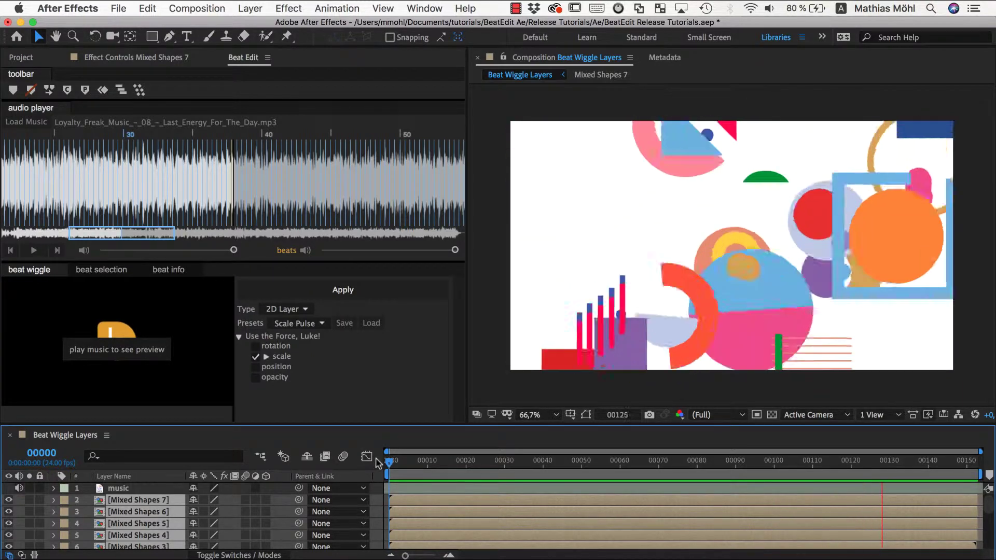
{"action": "key", "text": "super+a"}
Step: Undo the Scale Pulse wiggle, show the layers' Scale, and set the scale amount to 15
{"action": "left_click", "coordinate": [138, 7]}
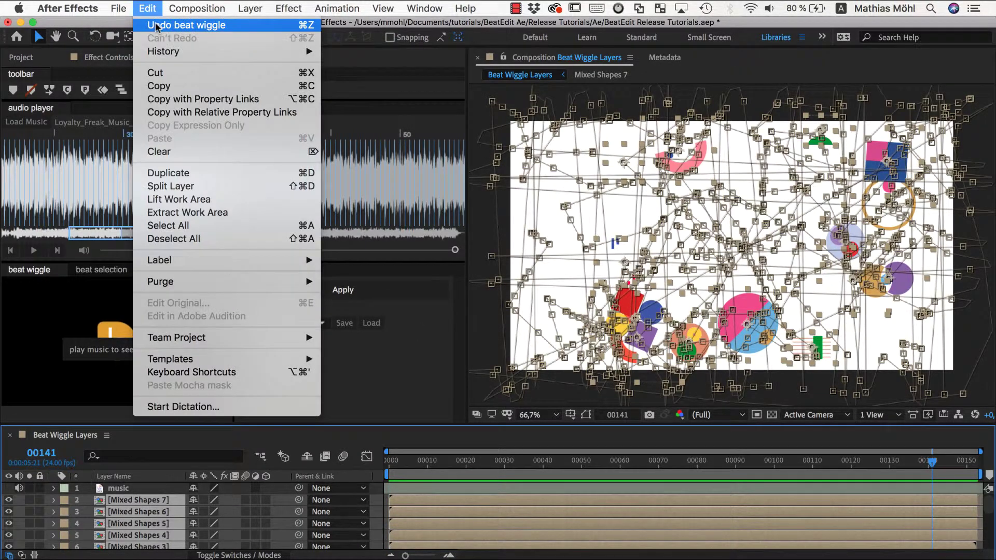
{"action": "left_click", "coordinate": [172, 25]}
{"action": "left_click", "coordinate": [266, 358]}
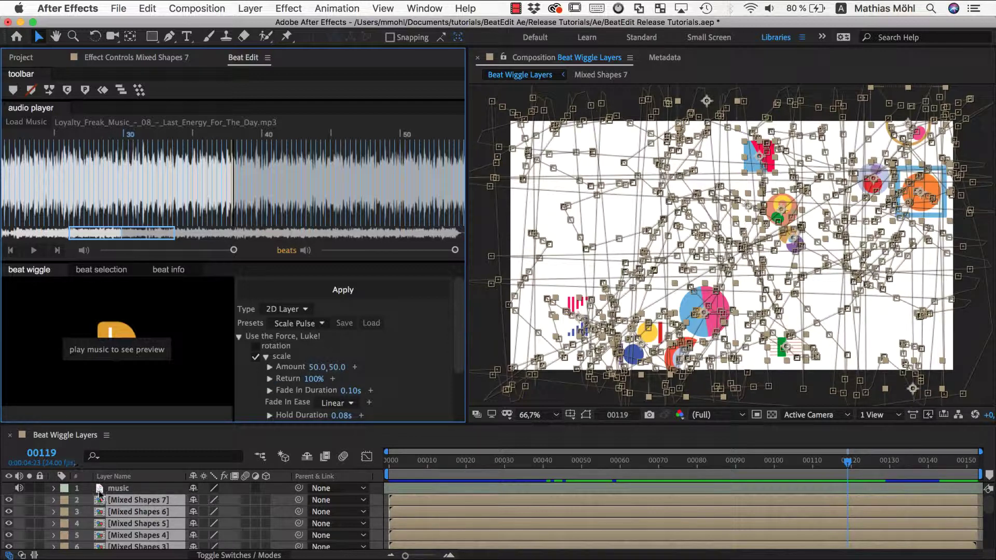
{"action": "key", "text": "s"}
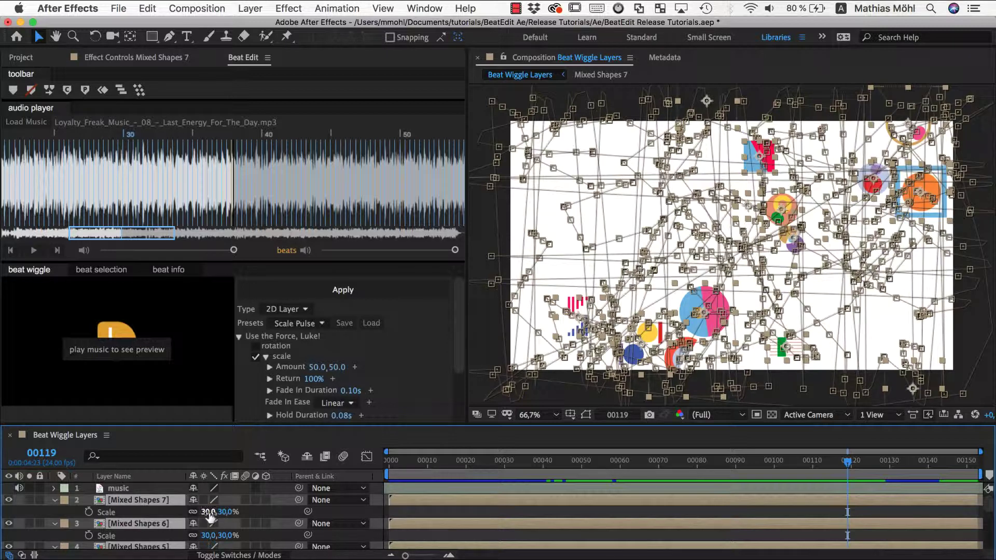
{"action": "left_click", "coordinate": [316, 369]}
{"action": "type", "text": "15"}
{"action": "key", "text": "Return"}
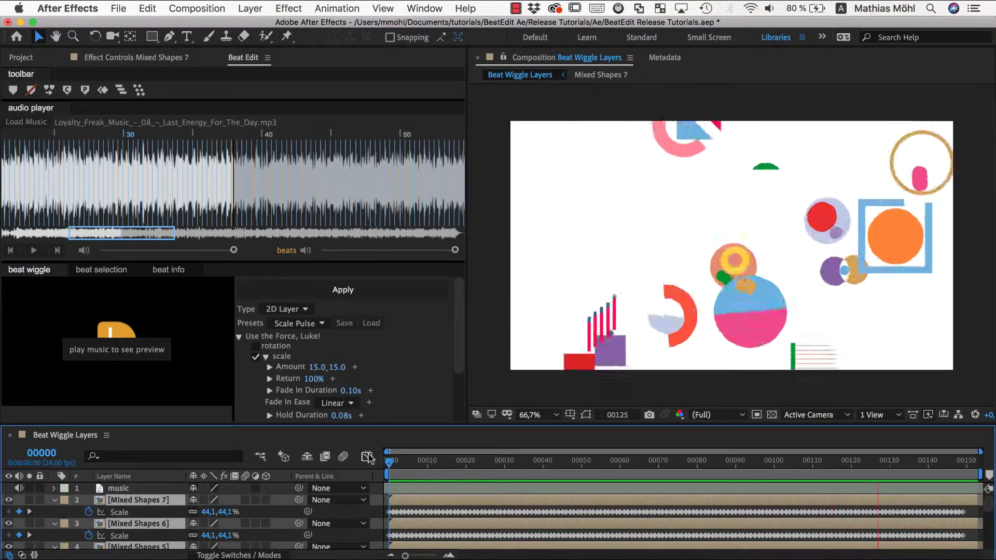
Step: Scrub back to frame 17, set beat selection to 1 beat every 4, and select those beats
{"action": "key", "text": "space"}
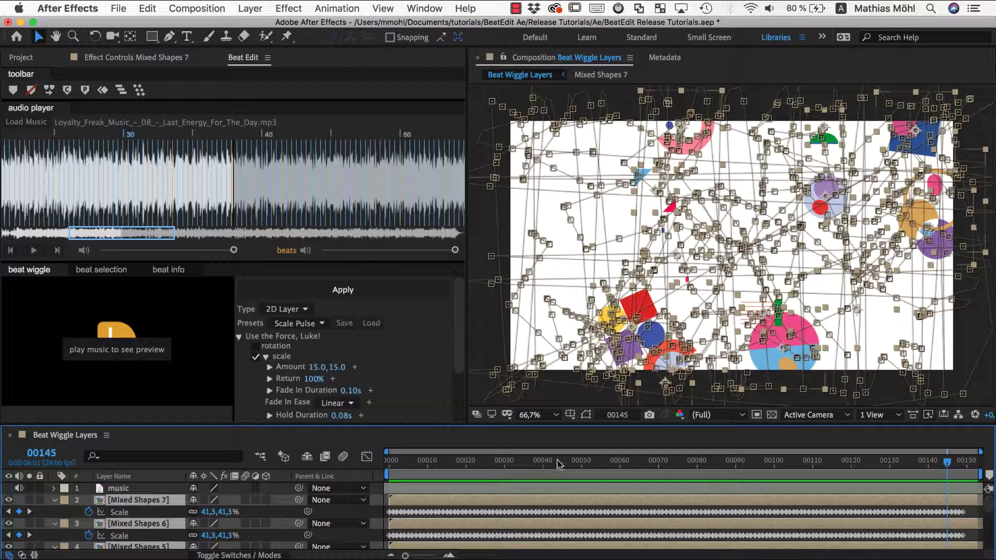
{"action": "left_click_drag", "start_coordinate": [519, 465], "coordinate": [457, 467]}
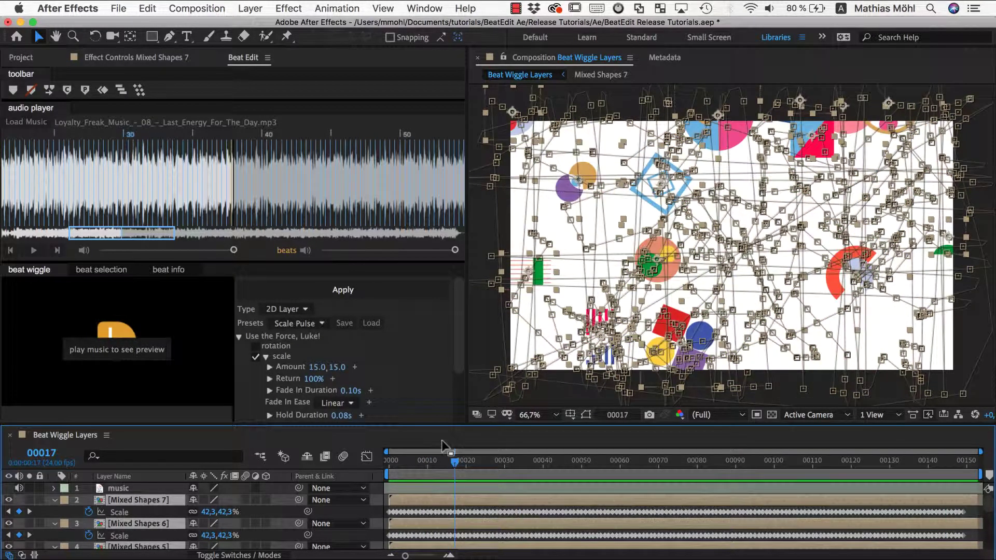
{"action": "left_click", "coordinate": [102, 270]}
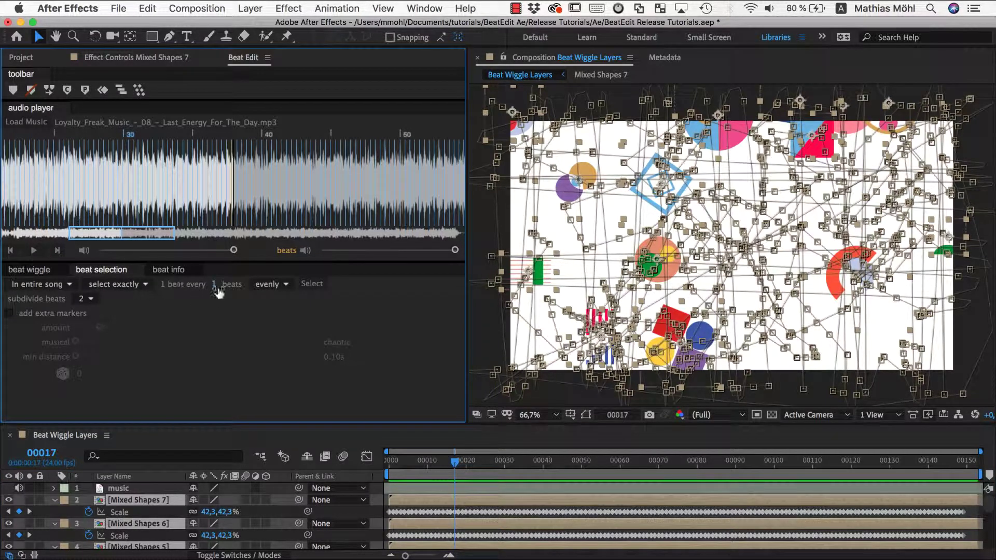
{"action": "type", "text": "4"}
{"action": "key", "text": "Return"}
{"action": "left_click", "coordinate": [34, 251]}
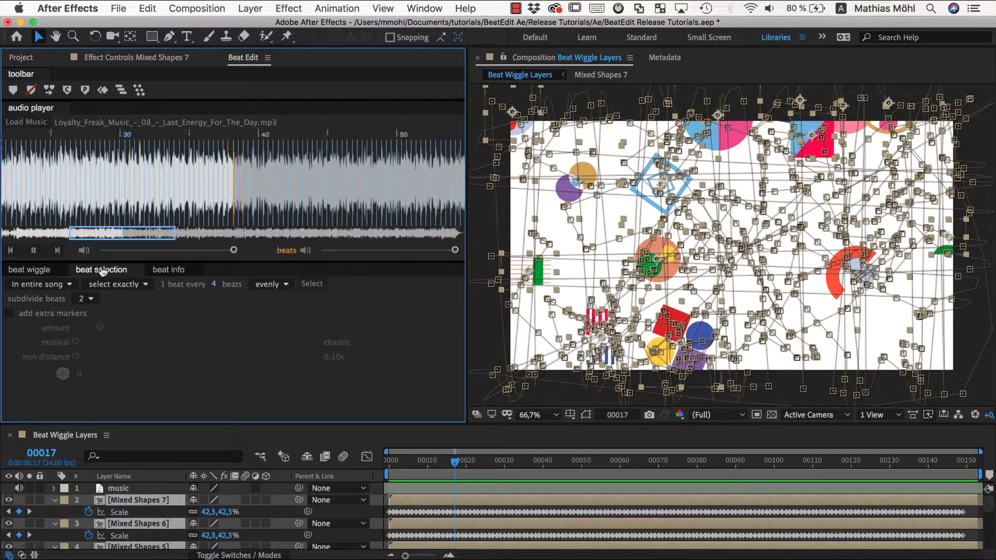
{"action": "left_click", "coordinate": [311, 285]}
Step: Choose the Position Flicker preset in the beat wiggle tab and audition it with the music
{"action": "left_click", "coordinate": [29, 270]}
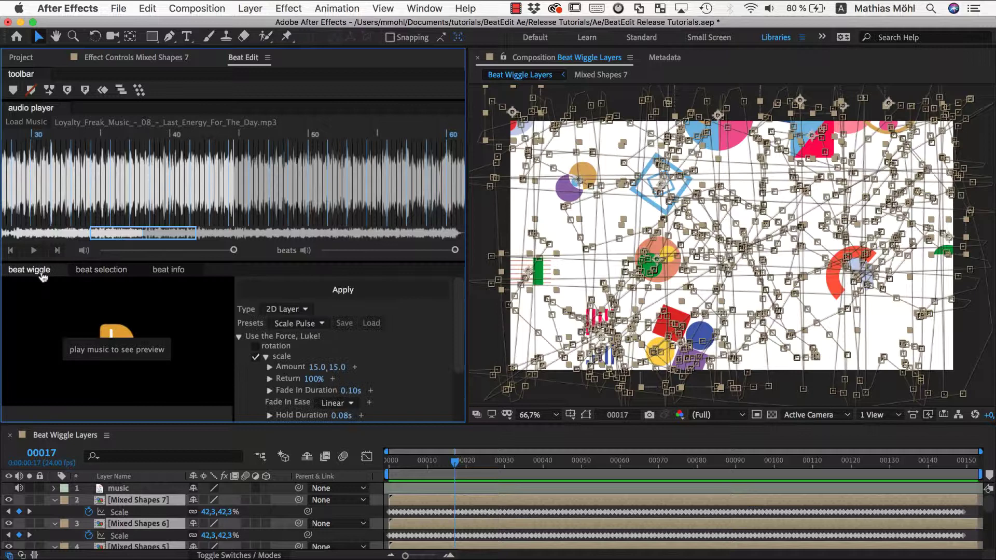
{"action": "left_click", "coordinate": [316, 324]}
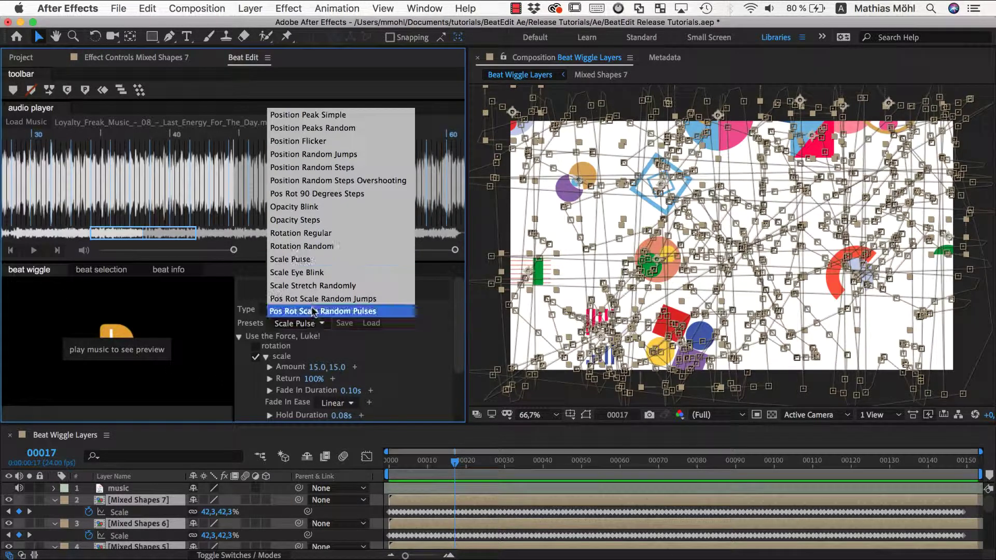
{"action": "left_click", "coordinate": [294, 139]}
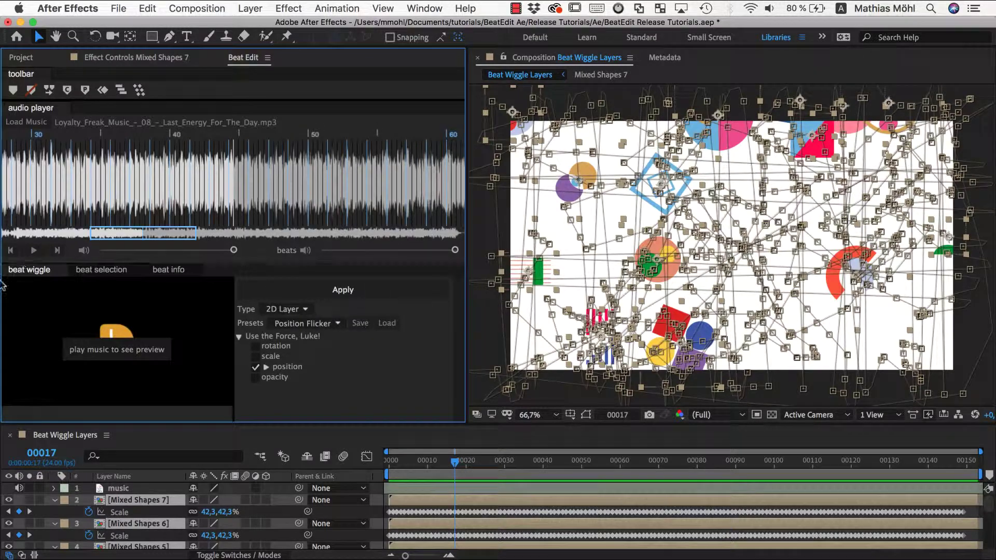
{"action": "left_click", "coordinate": [33, 250]}
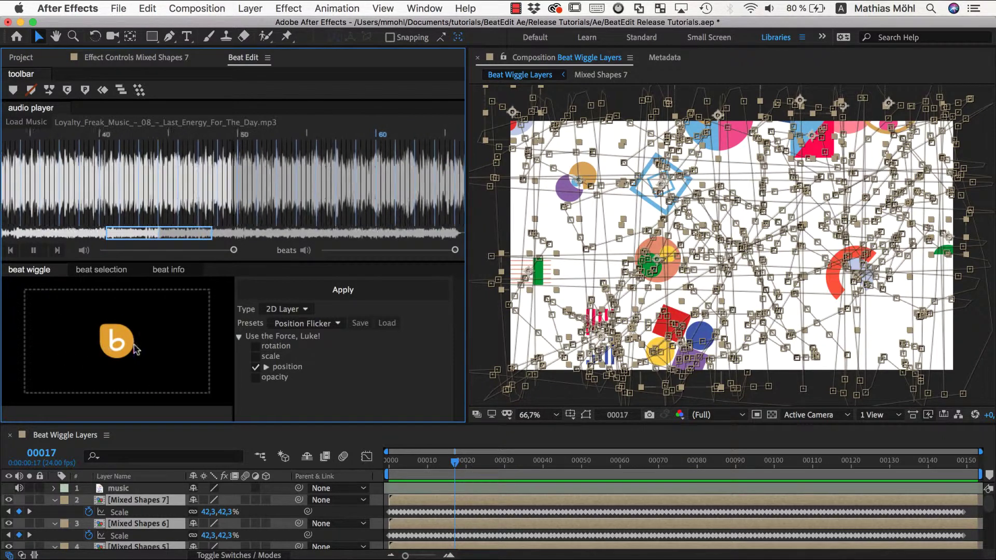
{"action": "left_click", "coordinate": [34, 251]}
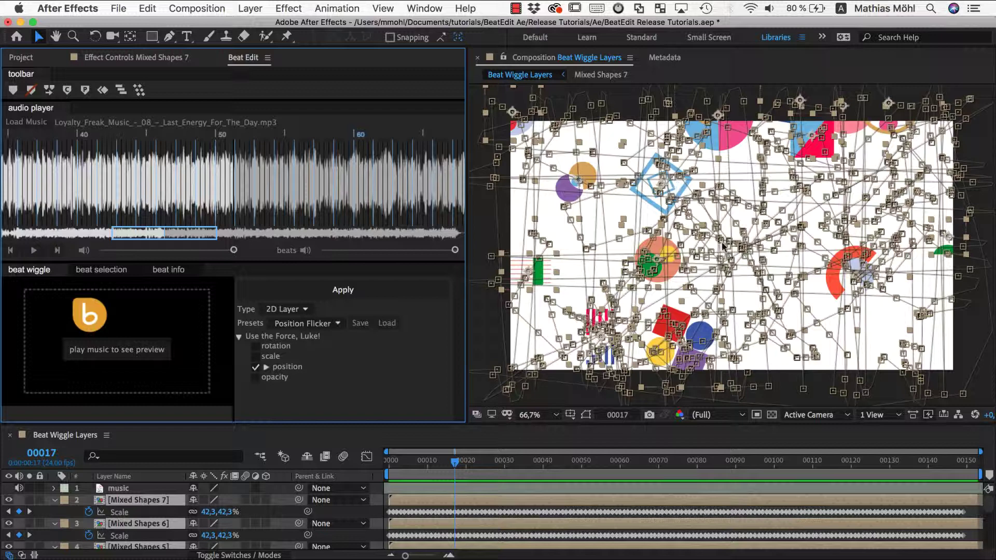
Step: Show the layers' Position, apply Position Flicker at frame 27, and return to the first frame
{"action": "left_click", "coordinate": [148, 512]}
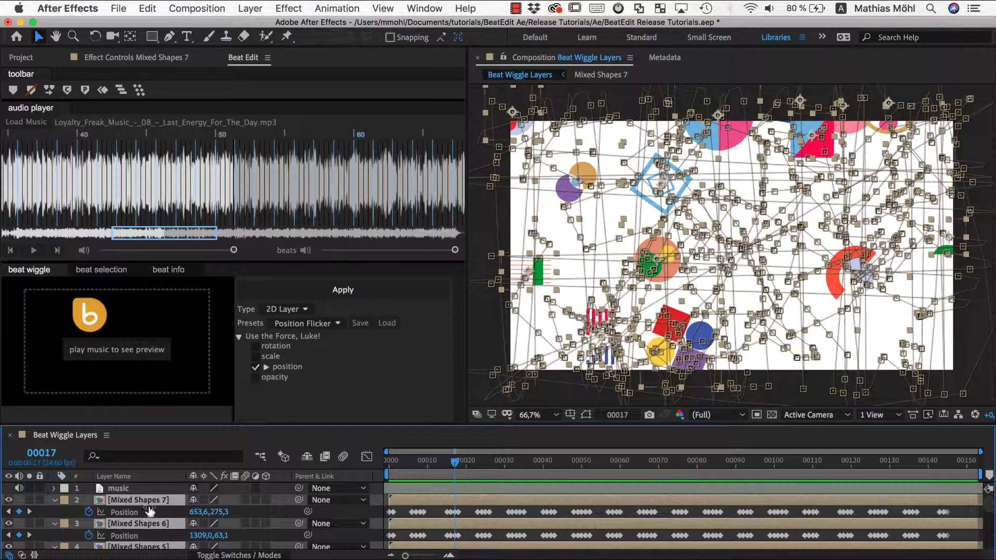
{"action": "key", "text": "p"}
{"action": "left_click_drag", "start_coordinate": [456, 462], "coordinate": [493, 463]}
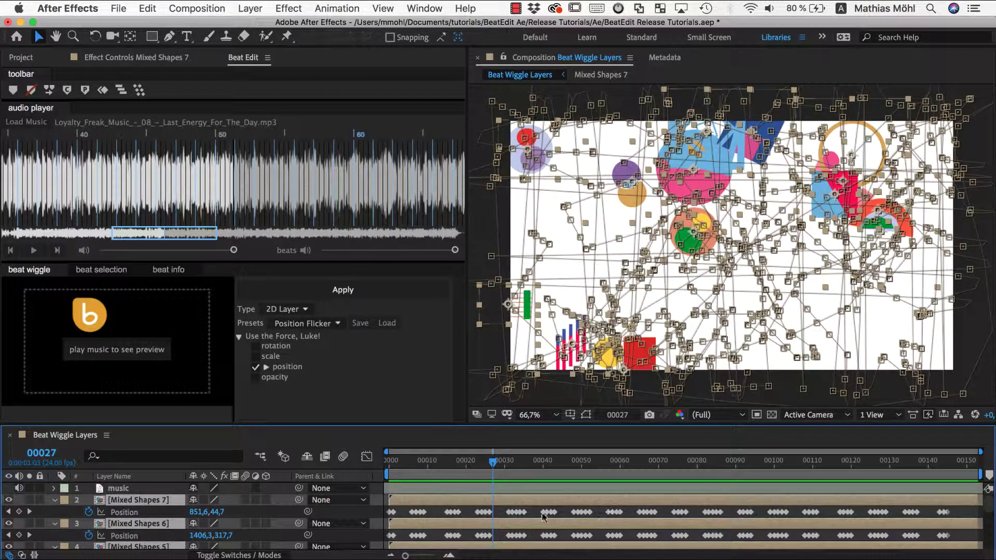
{"action": "left_click", "coordinate": [390, 294]}
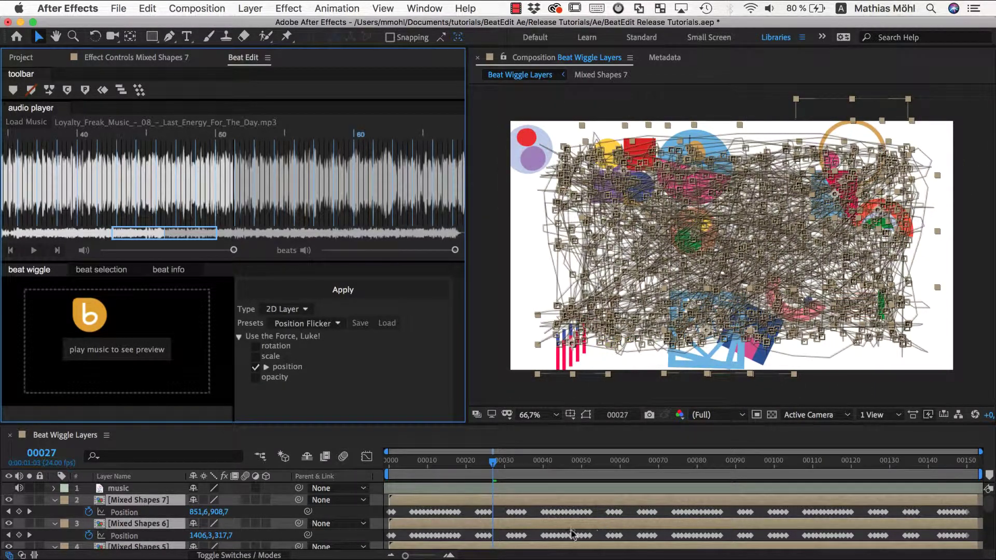
{"action": "left_click_drag", "start_coordinate": [491, 465], "coordinate": [389, 462]}
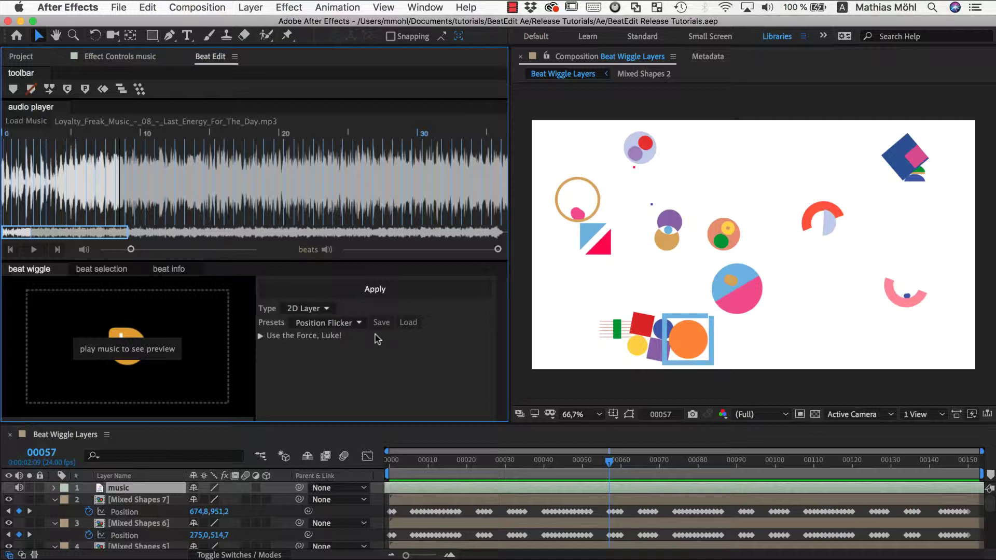
Step: Switch the beat wiggle type to 3D Layer and start the music preview
{"action": "left_click", "coordinate": [310, 310]}
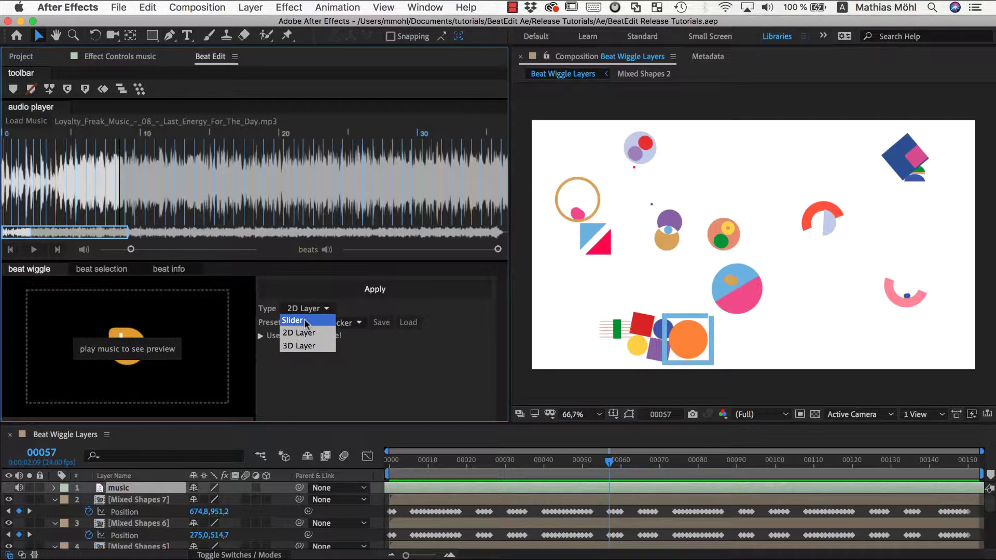
{"action": "left_click", "coordinate": [310, 347]}
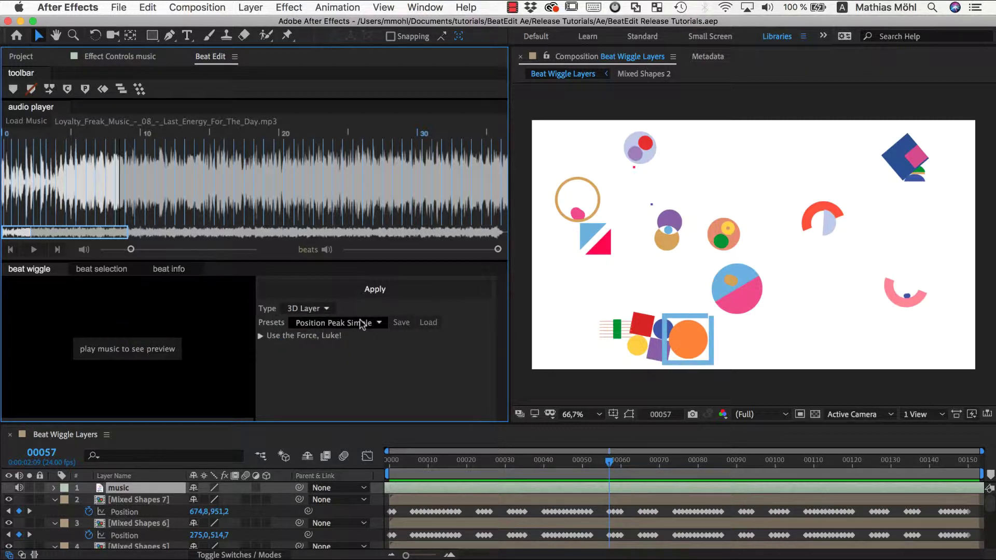
{"action": "left_click", "coordinate": [34, 250]}
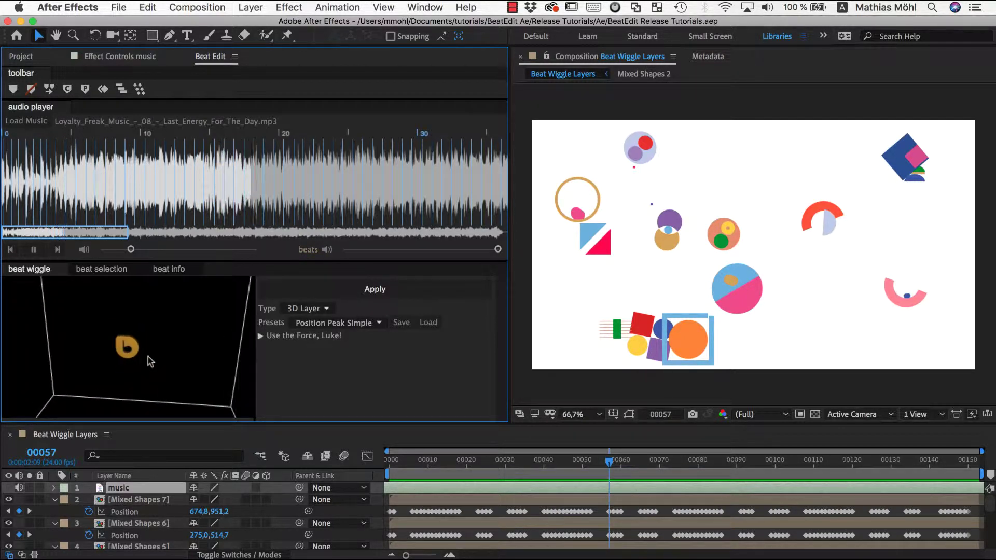
Step: Expand 'Use the Force, Luke!' and the position entry to reveal its wiggle settings
{"action": "left_click", "coordinate": [260, 336]}
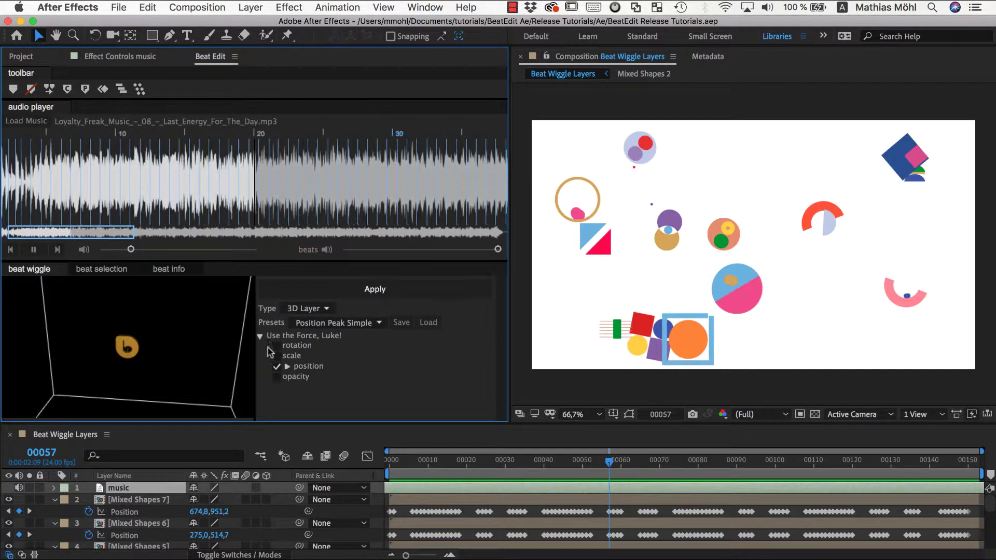
{"action": "left_click", "coordinate": [287, 367]}
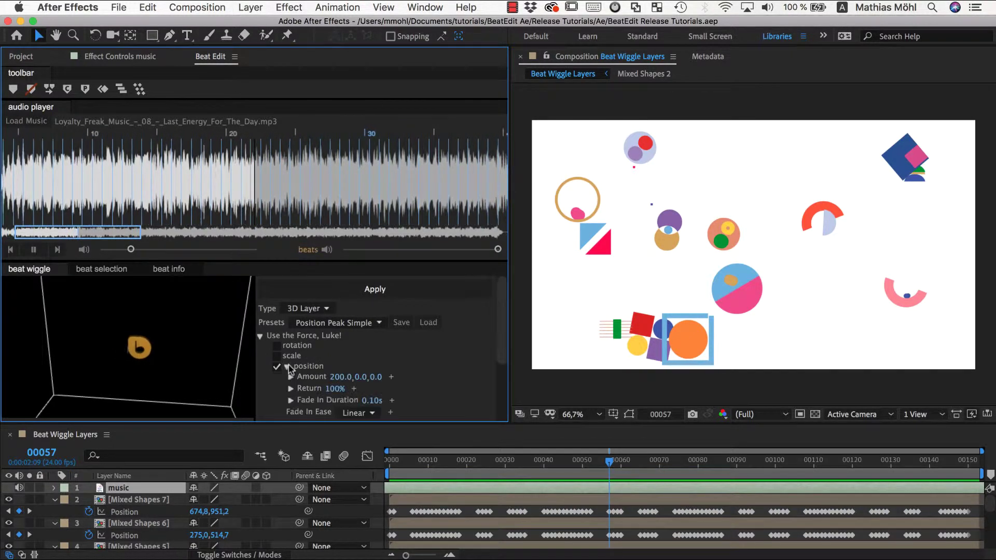
{"action": "scroll", "coordinate": [363, 392], "scroll_direction": "down", "scroll_amount": 3}
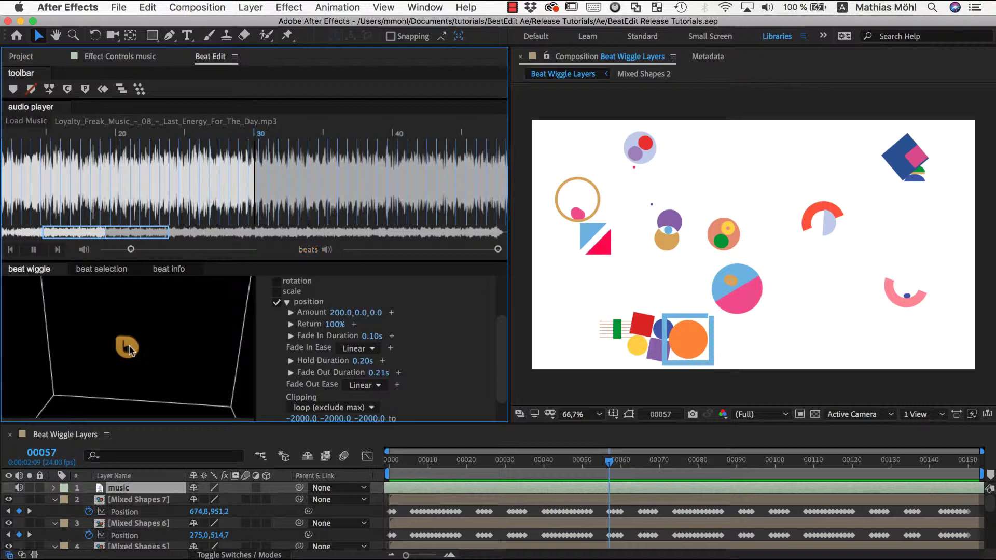
Step: Set the position wiggle amount to 400 and lower Return to 0%
{"action": "left_click", "coordinate": [338, 312]}
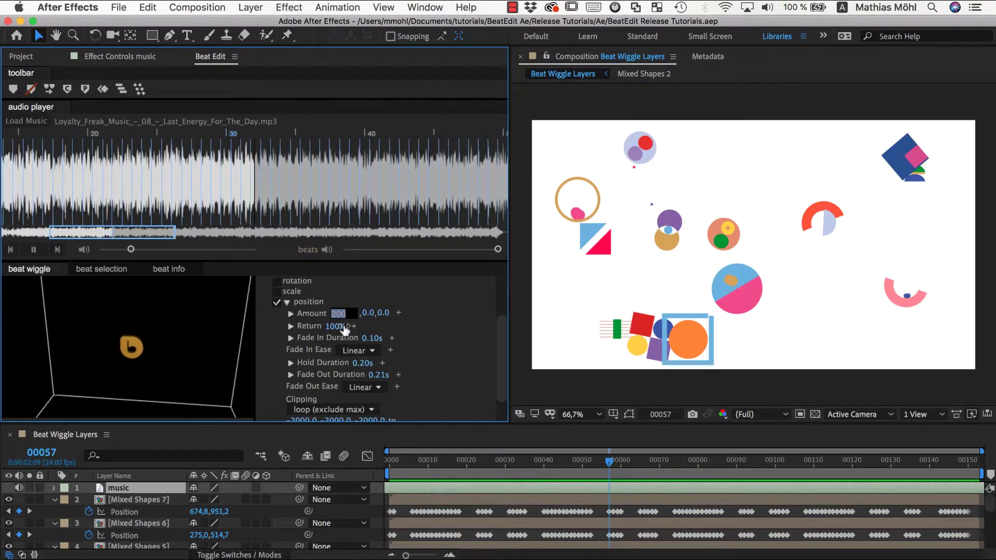
{"action": "type", "text": "400"}
{"action": "key", "text": "Return"}
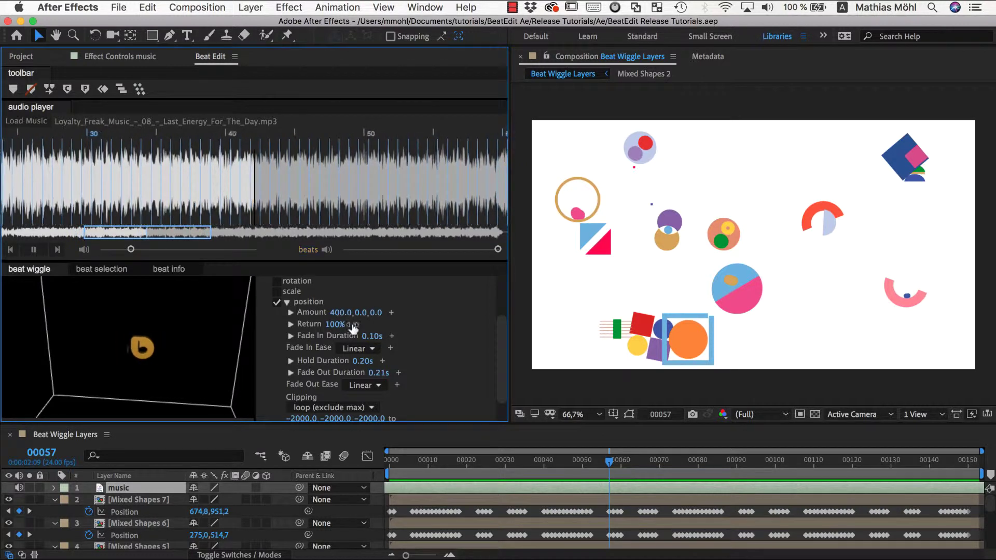
{"action": "left_click_drag", "start_coordinate": [334, 327], "coordinate": [146, 338]}
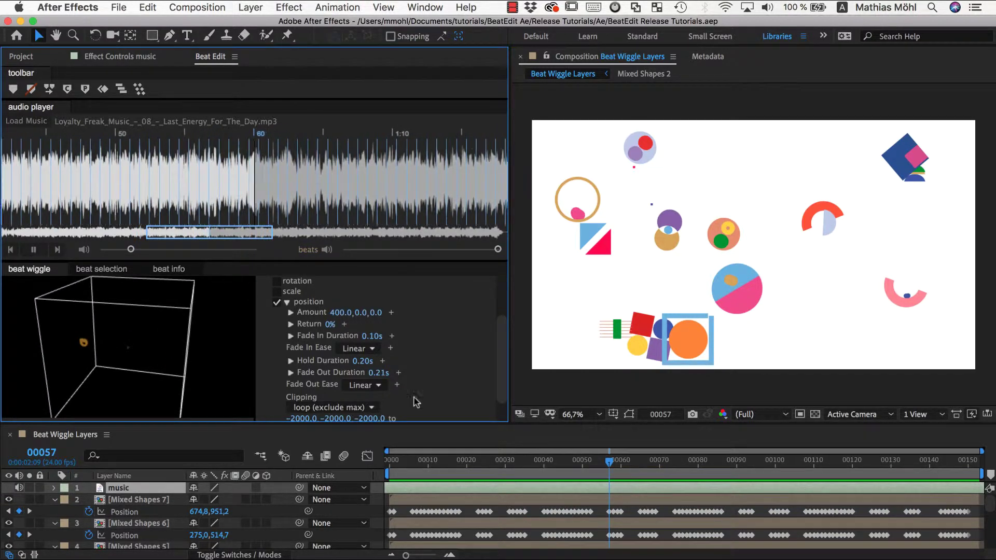
Step: Change the position clipping mode from loop (exclude max) to pingpong
{"action": "scroll", "coordinate": [417, 402], "scroll_direction": "down", "scroll_amount": 2}
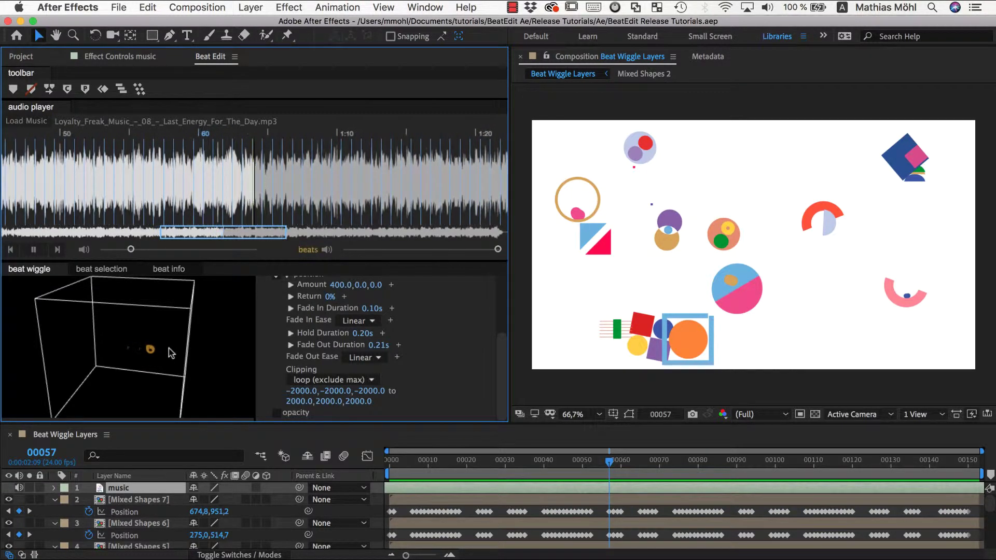
{"action": "left_click", "coordinate": [312, 381]}
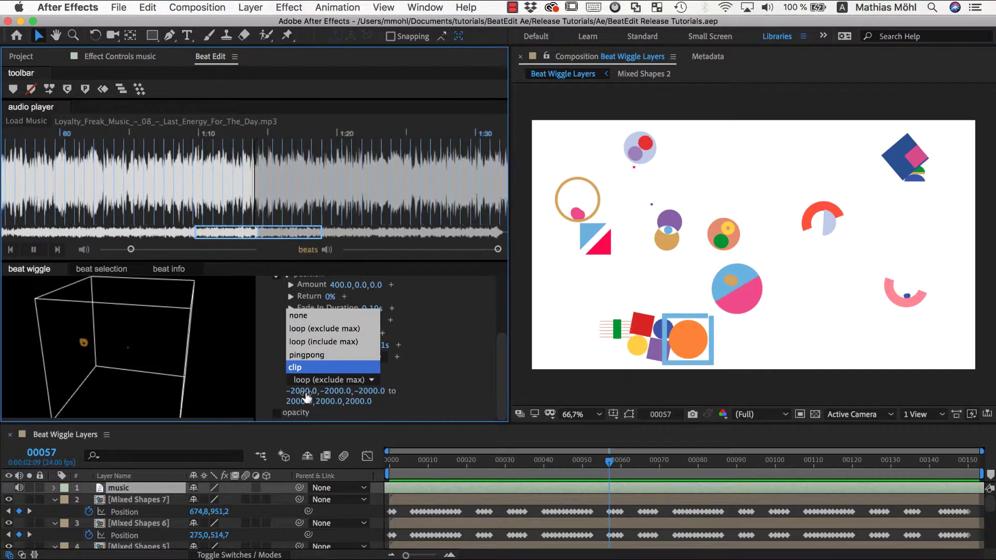
{"action": "left_click", "coordinate": [312, 355]}
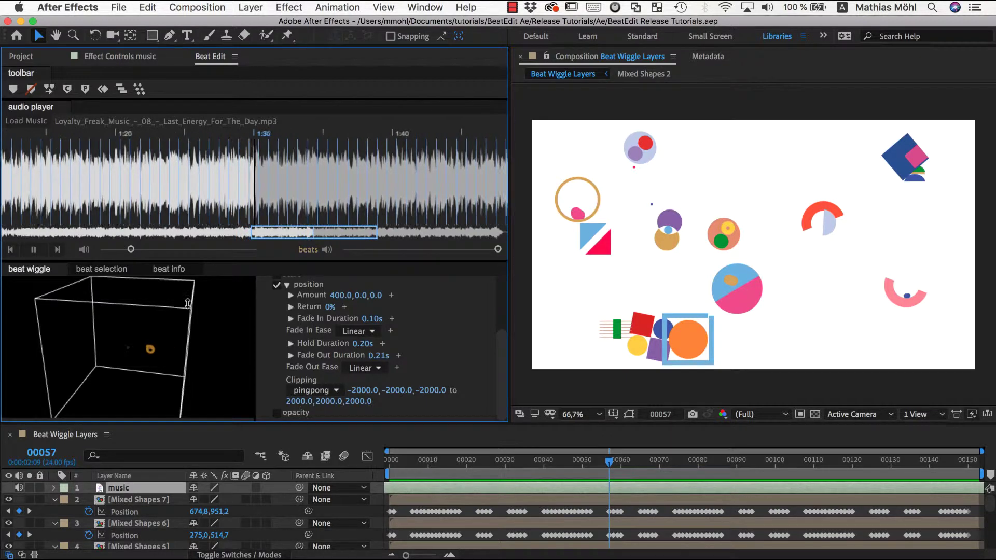
Step: Stop the music, switch the wiggle type to 2D Layer, and reveal the position settings
{"action": "left_click", "coordinate": [34, 250]}
{"action": "scroll", "coordinate": [303, 316], "scroll_direction": "up", "scroll_amount": 5}
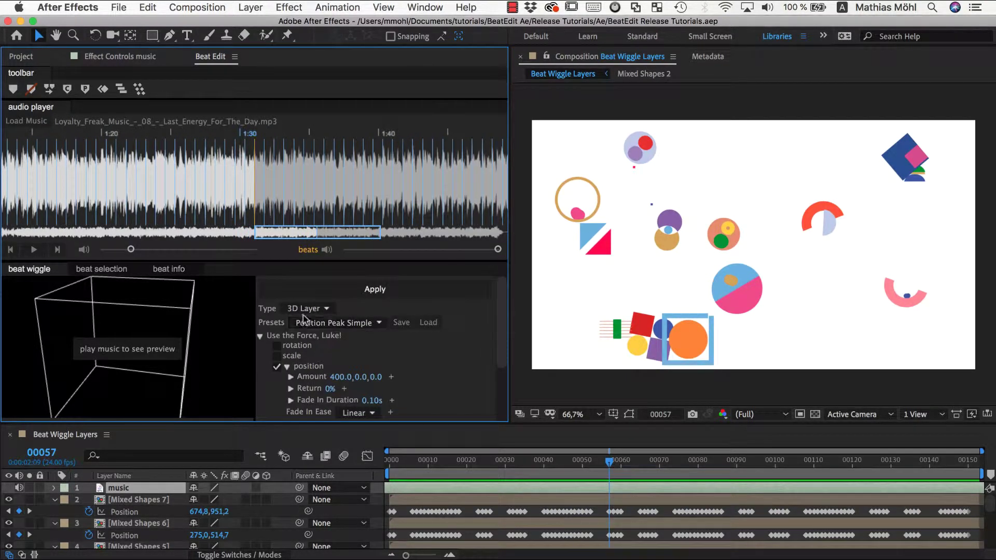
{"action": "left_click", "coordinate": [307, 309]}
{"action": "left_click", "coordinate": [311, 328]}
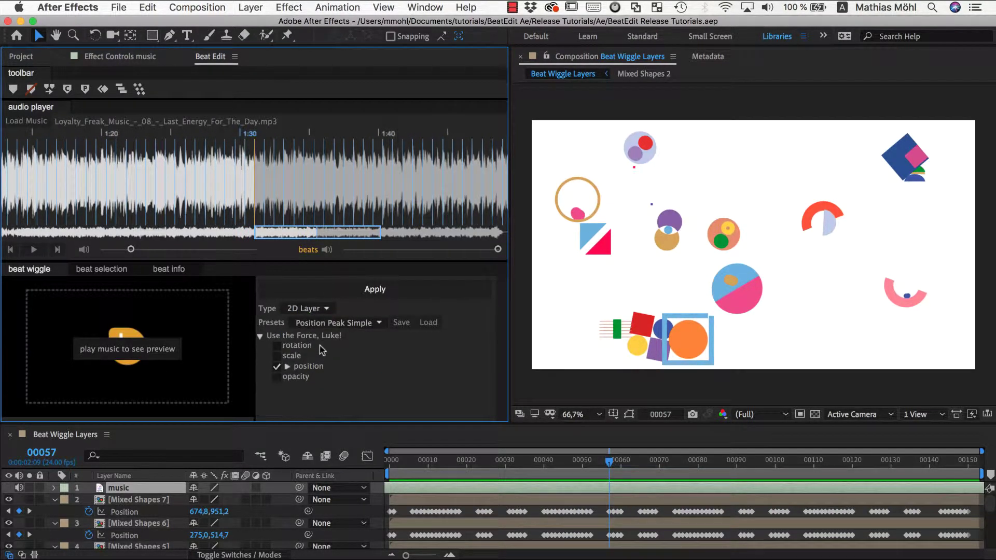
{"action": "left_click", "coordinate": [287, 366]}
{"action": "scroll", "coordinate": [342, 387], "scroll_direction": "down", "scroll_amount": 3}
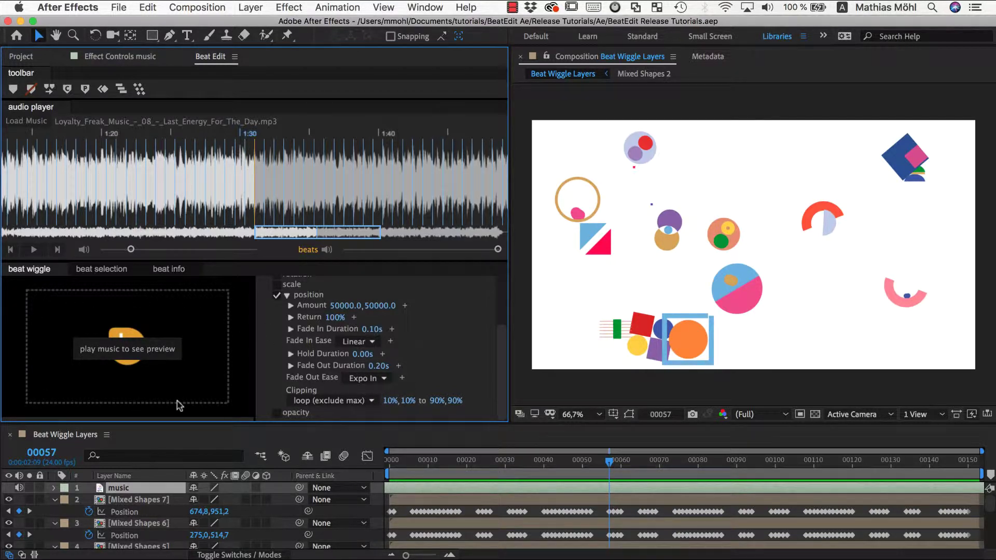
Step: With music playing, set the first clipping value to 50%, then stop playback
{"action": "key", "text": "space"}
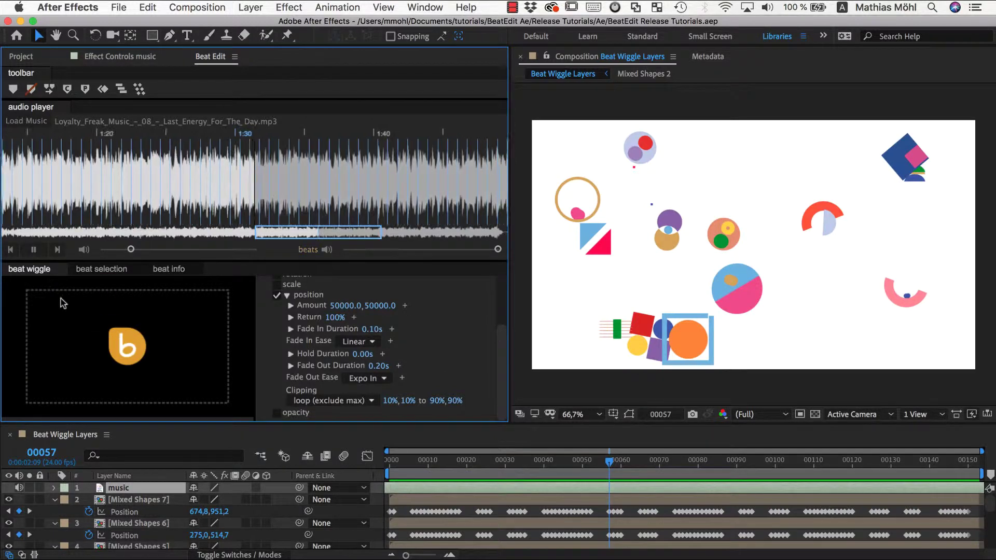
{"action": "scroll", "coordinate": [290, 341], "scroll_direction": "up", "scroll_amount": 3}
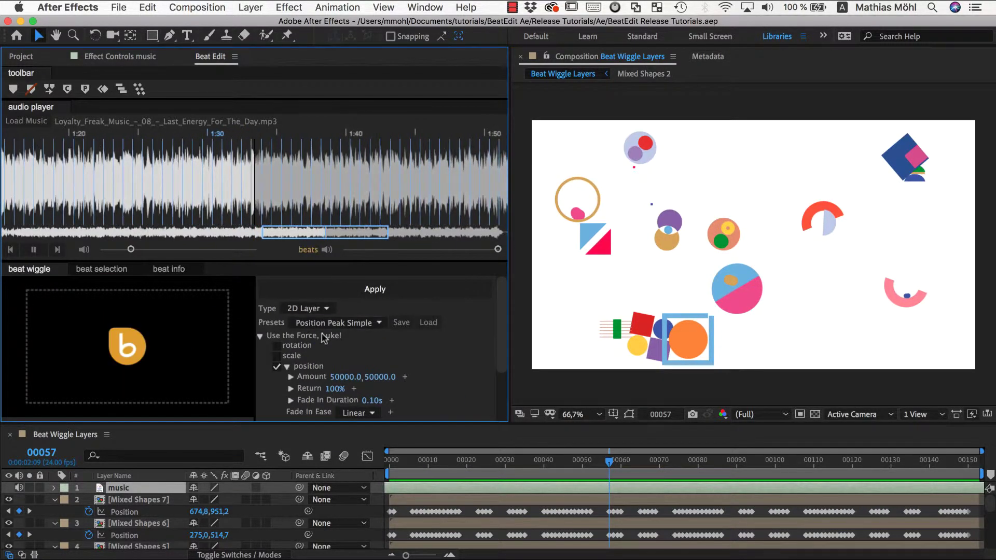
{"action": "scroll", "coordinate": [325, 342], "scroll_direction": "down", "scroll_amount": 3}
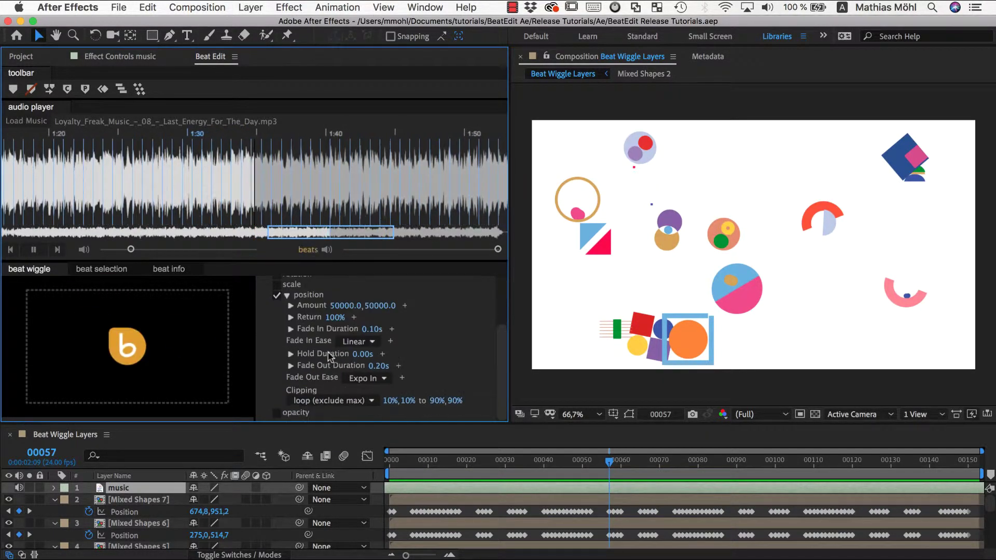
{"action": "left_click", "coordinate": [391, 402]}
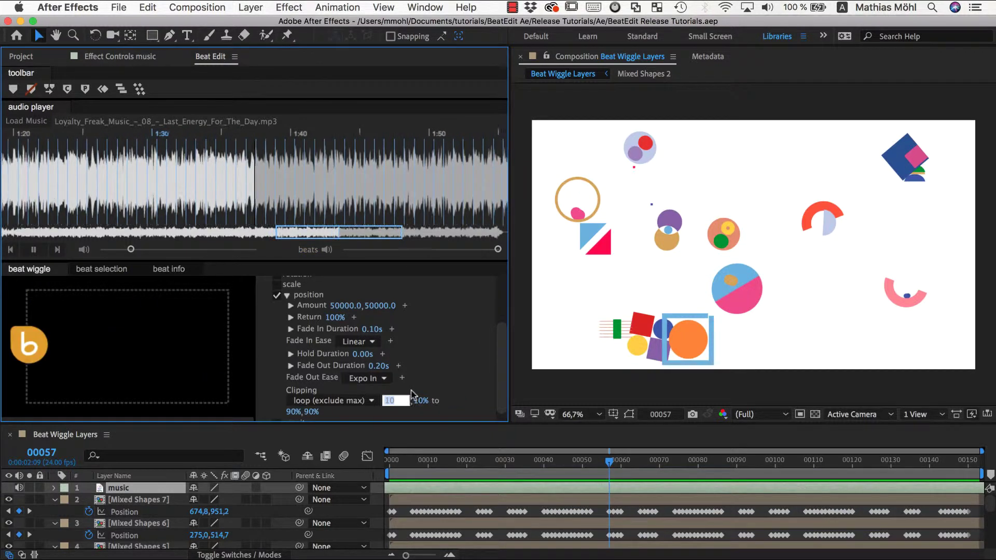
{"action": "type", "text": "50"}
{"action": "key", "text": "Return"}
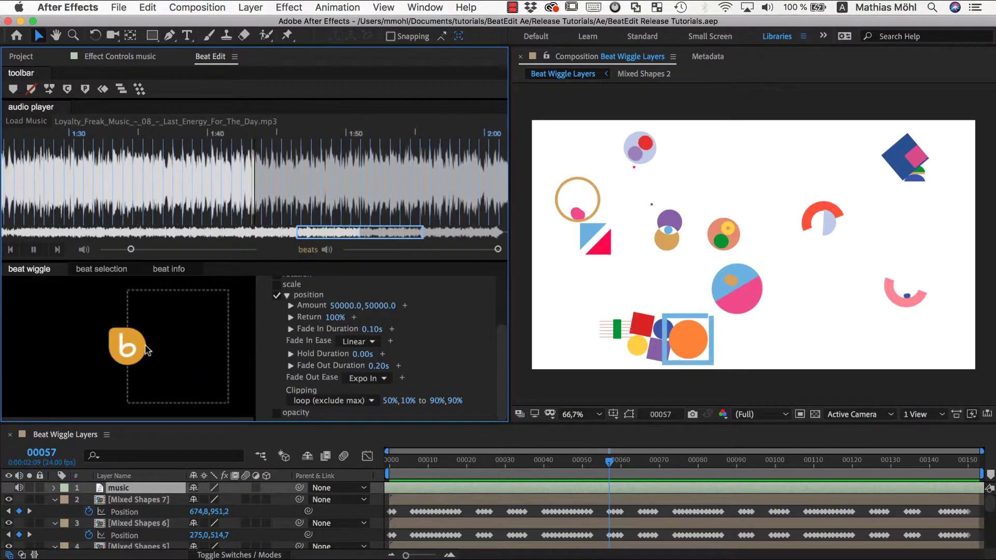
{"action": "left_click", "coordinate": [34, 250]}
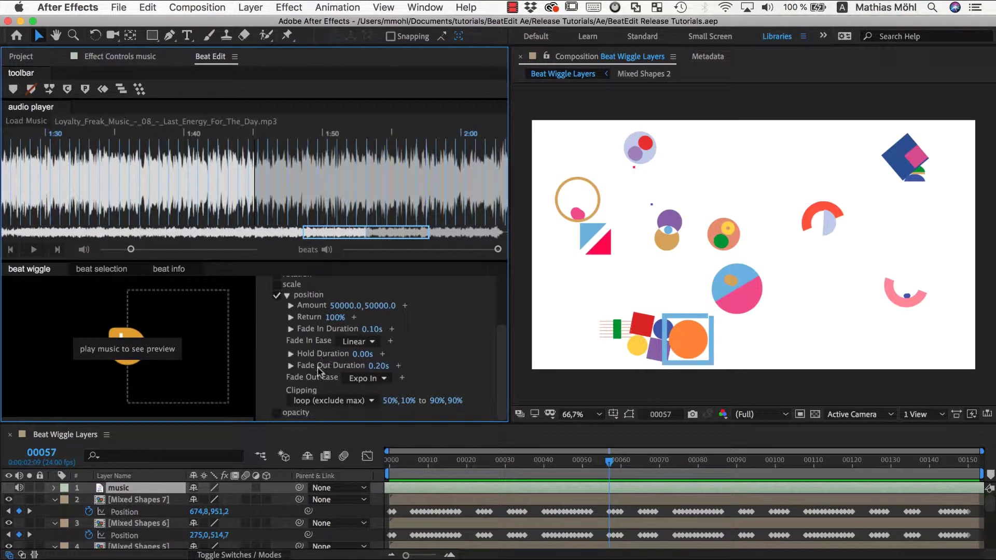
Step: Keep the layer type as 2D Layer and collapse the position wiggle settings
{"action": "scroll", "coordinate": [329, 369], "scroll_direction": "up", "scroll_amount": 3}
{"action": "left_click", "coordinate": [329, 310]}
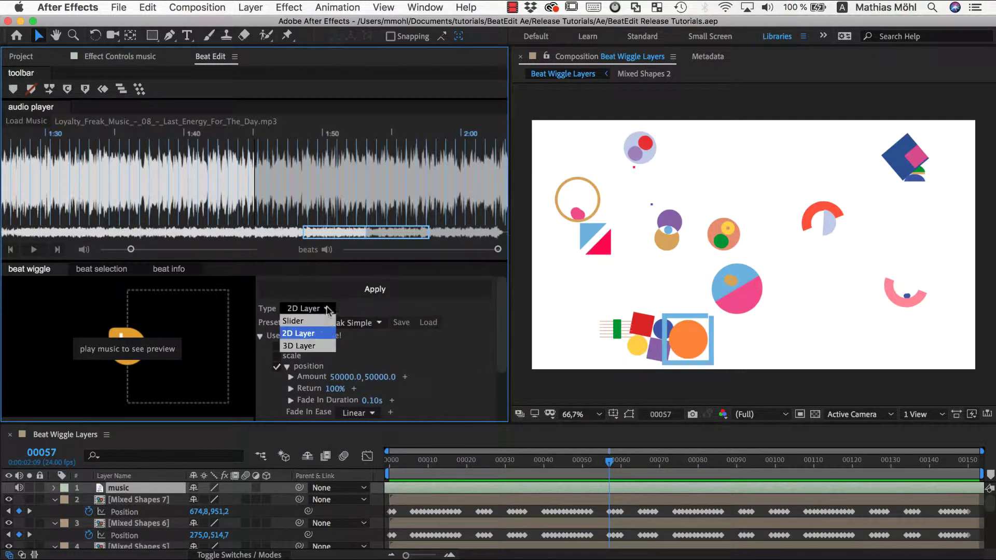
{"action": "left_click", "coordinate": [377, 314]}
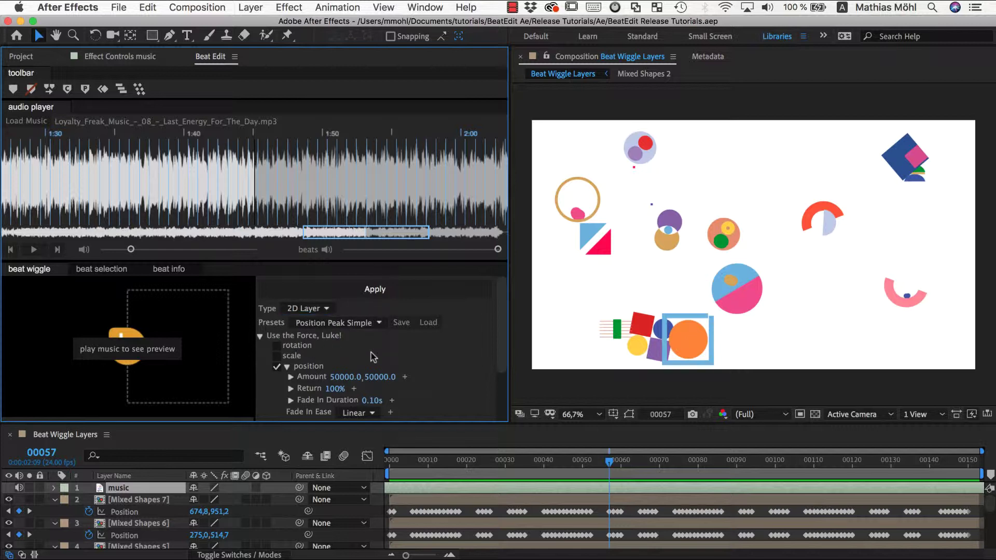
{"action": "scroll", "coordinate": [373, 369], "scroll_direction": "down", "scroll_amount": 1}
{"action": "left_click", "coordinate": [288, 365]}
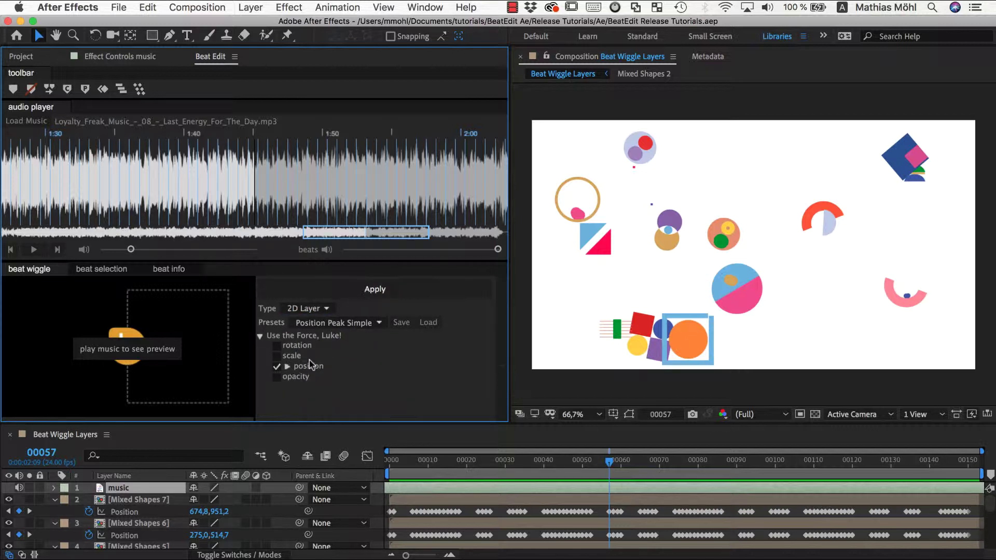
Step: Try opacity wiggling, turn it back off, and show position Return's Randomize option
{"action": "left_click", "coordinate": [278, 378]}
{"action": "left_click", "coordinate": [287, 377]}
{"action": "scroll", "coordinate": [312, 361], "scroll_direction": "down", "scroll_amount": 5}
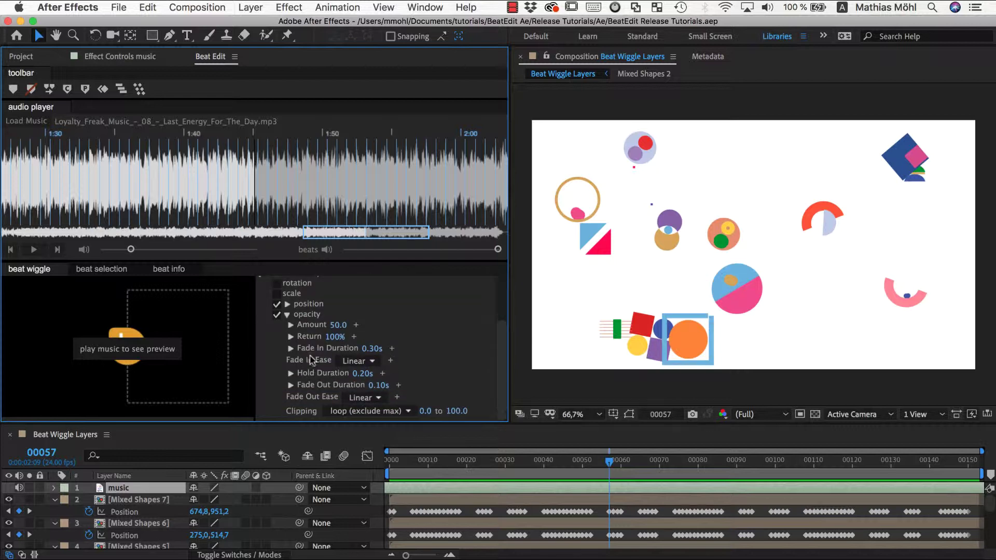
{"action": "scroll", "coordinate": [352, 373], "scroll_direction": "up", "scroll_amount": 5}
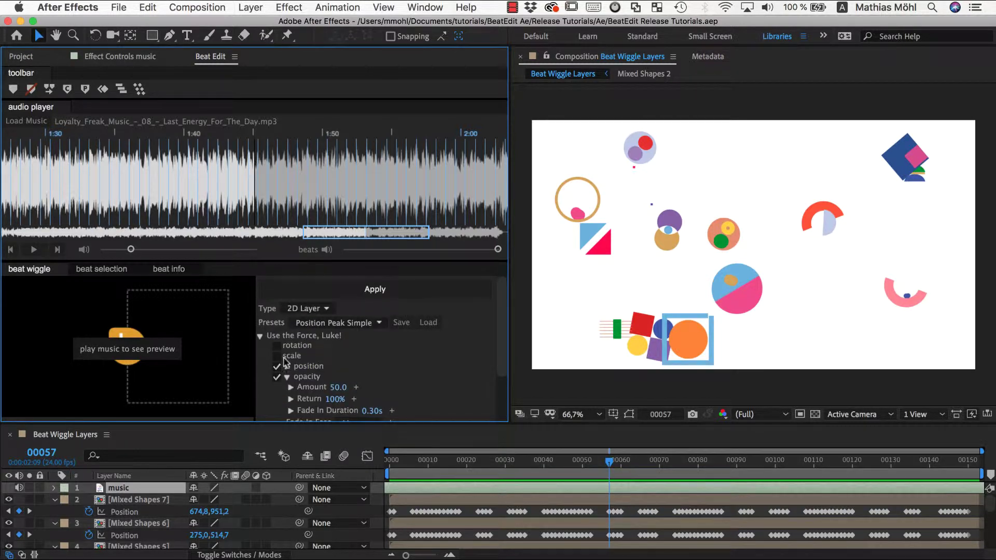
{"action": "scroll", "coordinate": [313, 366], "scroll_direction": "down", "scroll_amount": 5}
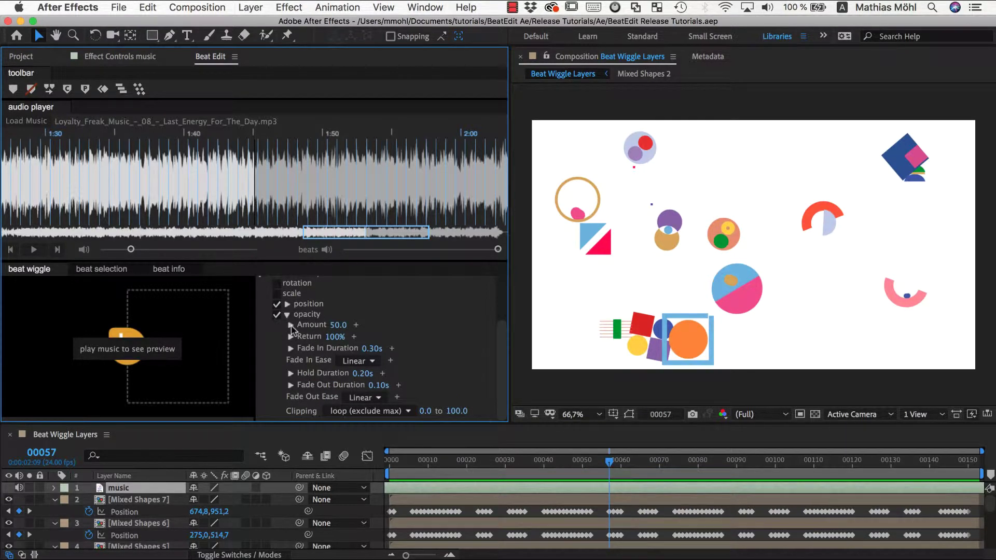
{"action": "left_click", "coordinate": [277, 315]}
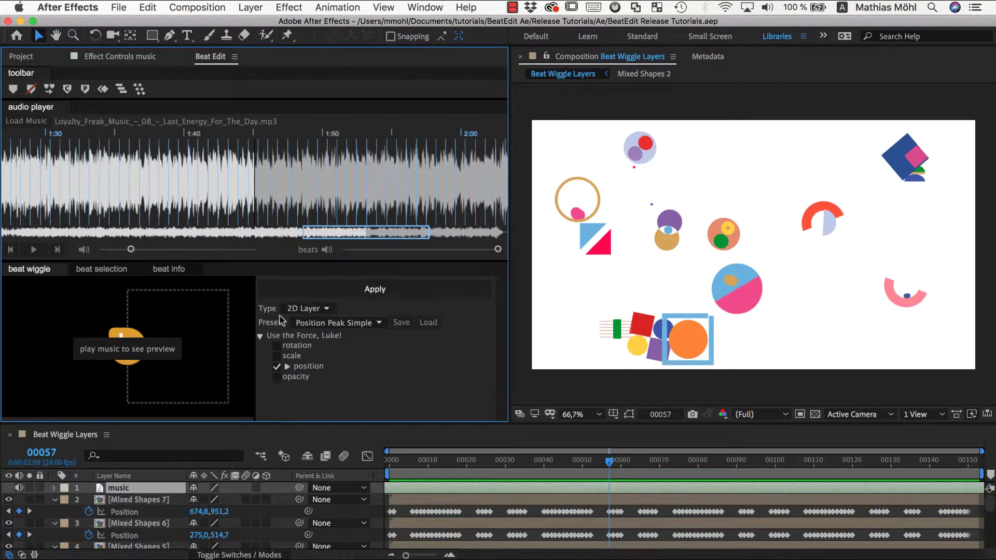
{"action": "left_click", "coordinate": [287, 366]}
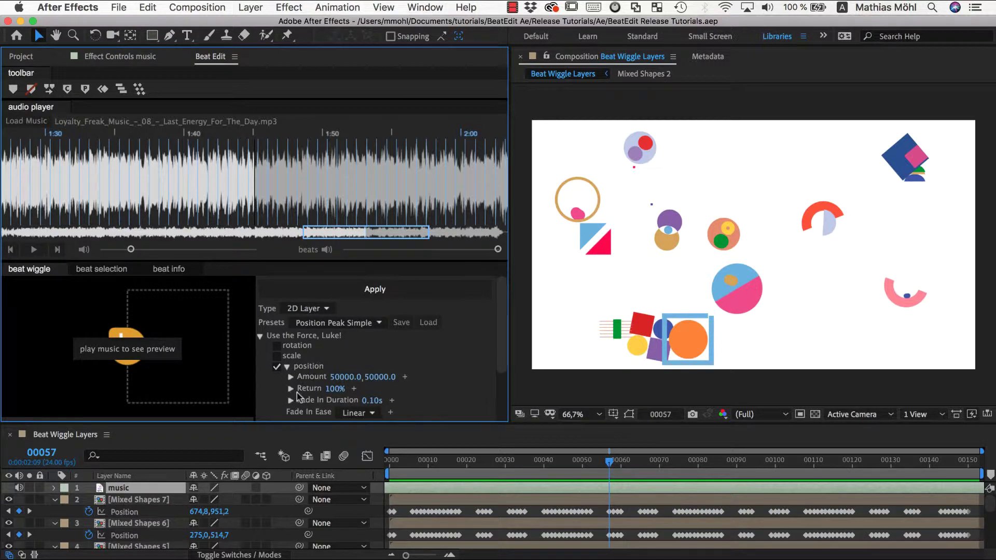
{"action": "left_click", "coordinate": [290, 390]}
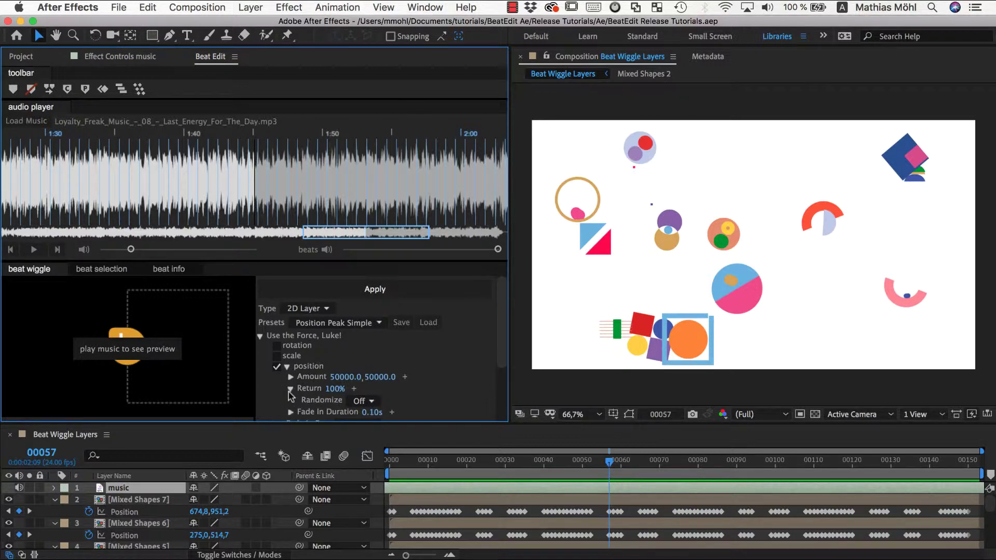
Step: Apply the Position Peak Simple preset and start the music preview
{"action": "left_click", "coordinate": [291, 389]}
{"action": "left_click", "coordinate": [314, 324]}
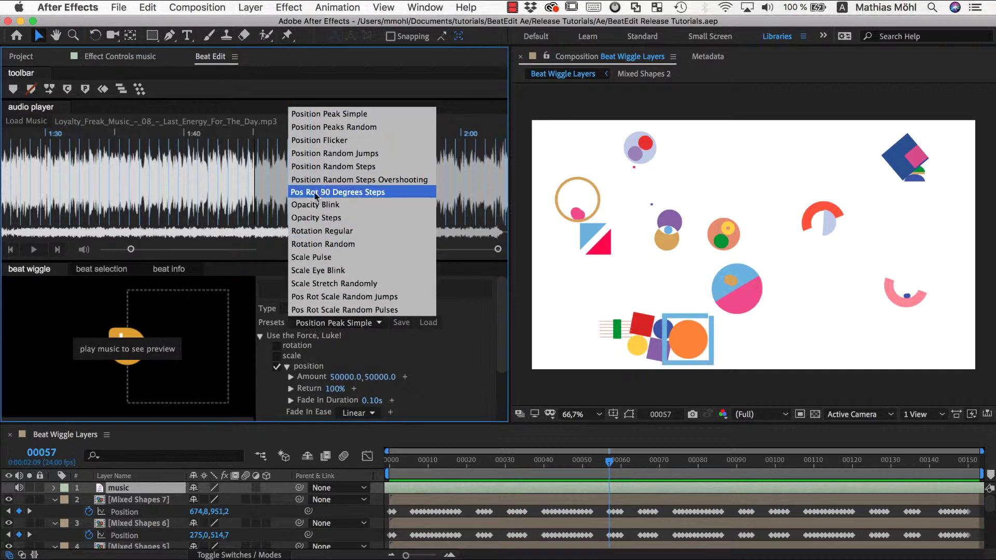
{"action": "left_click", "coordinate": [318, 115]}
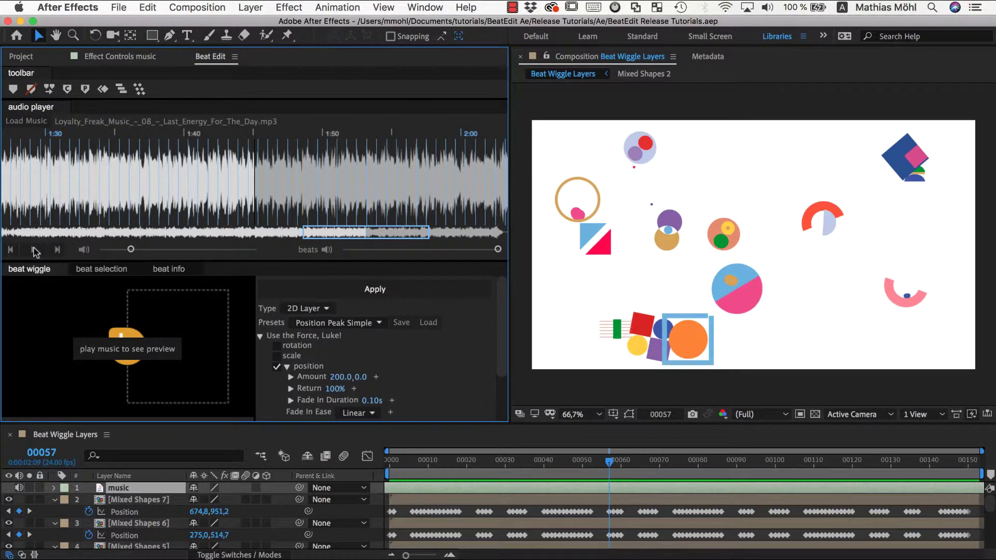
{"action": "left_click", "coordinate": [33, 250]}
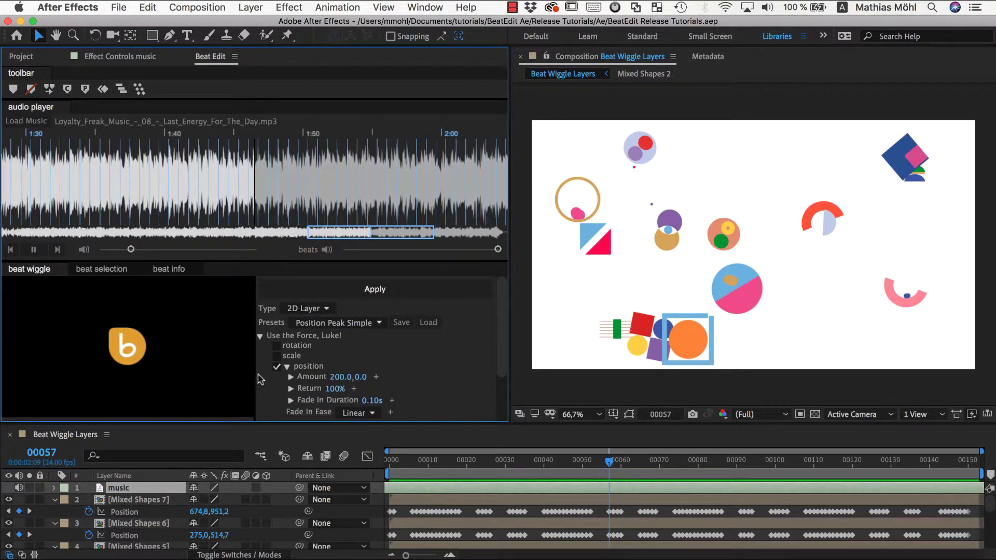
Step: Randomize the amount at Max (both sides), set the Y amount to 200.0, and stop playback
{"action": "left_click", "coordinate": [290, 376]}
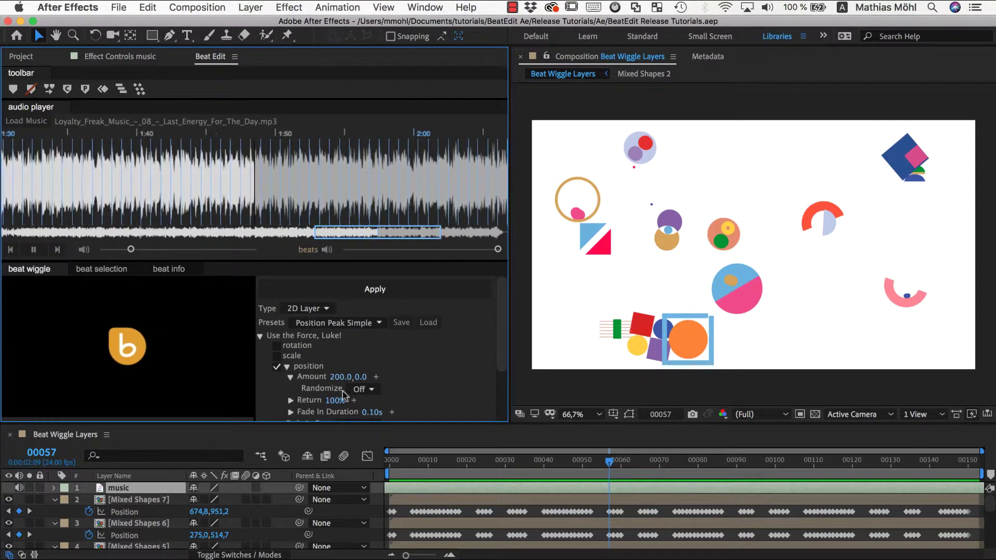
{"action": "left_click", "coordinate": [370, 383]}
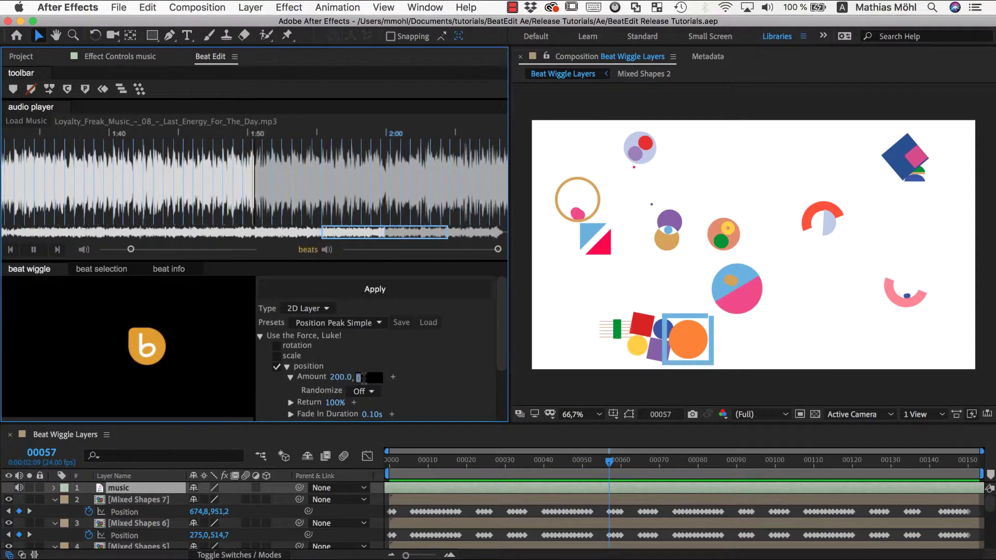
{"action": "left_click", "coordinate": [363, 392]}
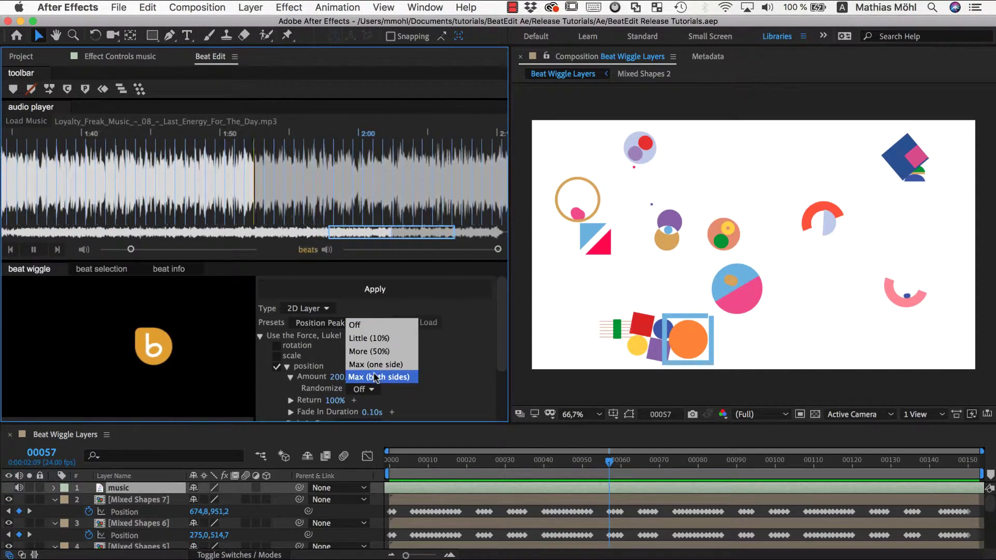
{"action": "left_click", "coordinate": [376, 379]}
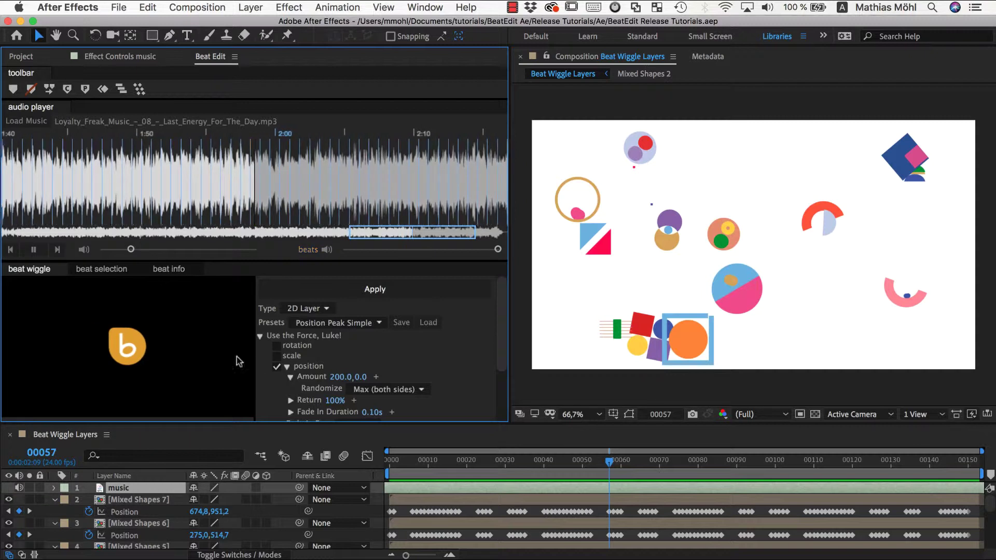
{"action": "left_click", "coordinate": [359, 377]}
{"action": "type", "text": "2"}
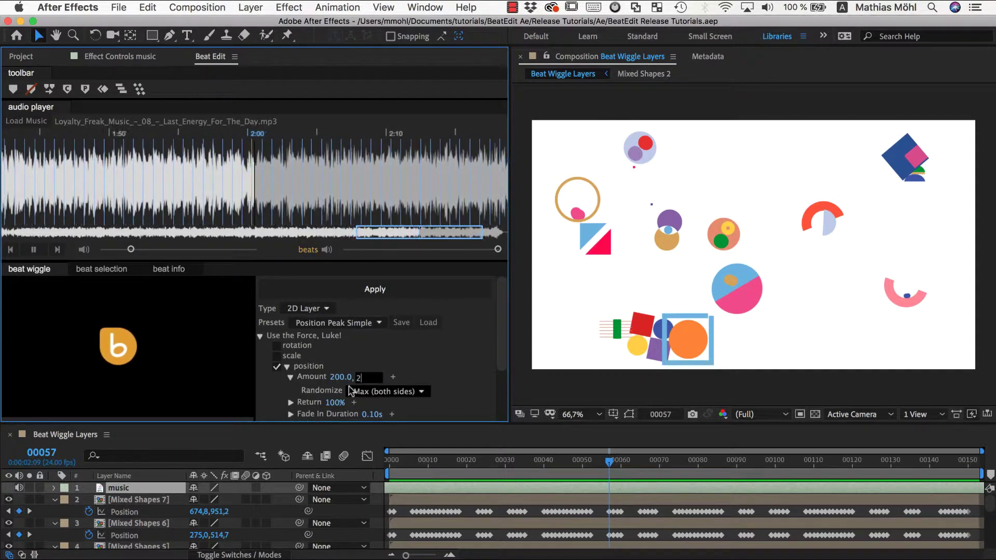
{"action": "type", "text": "00.0"}
{"action": "key", "text": "Return"}
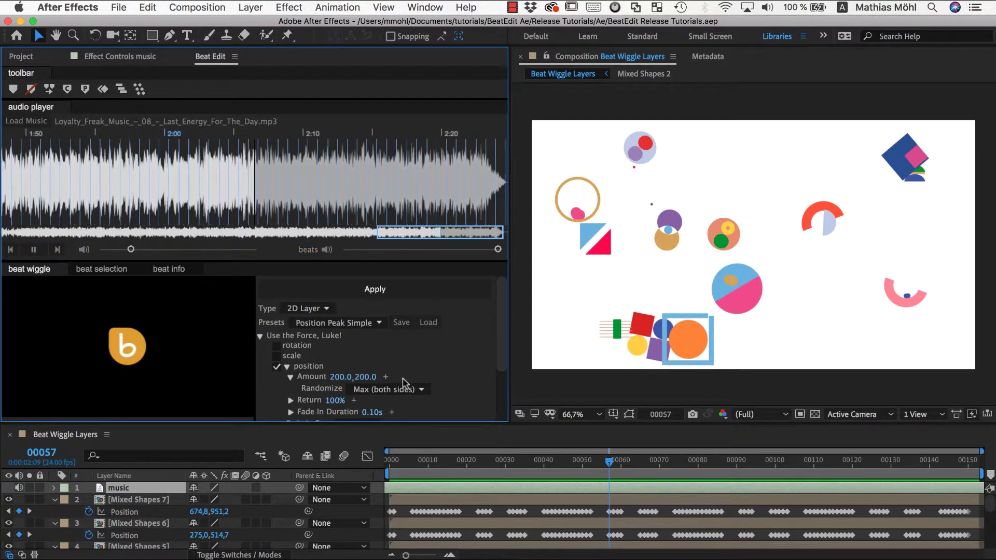
{"action": "key", "text": "space"}
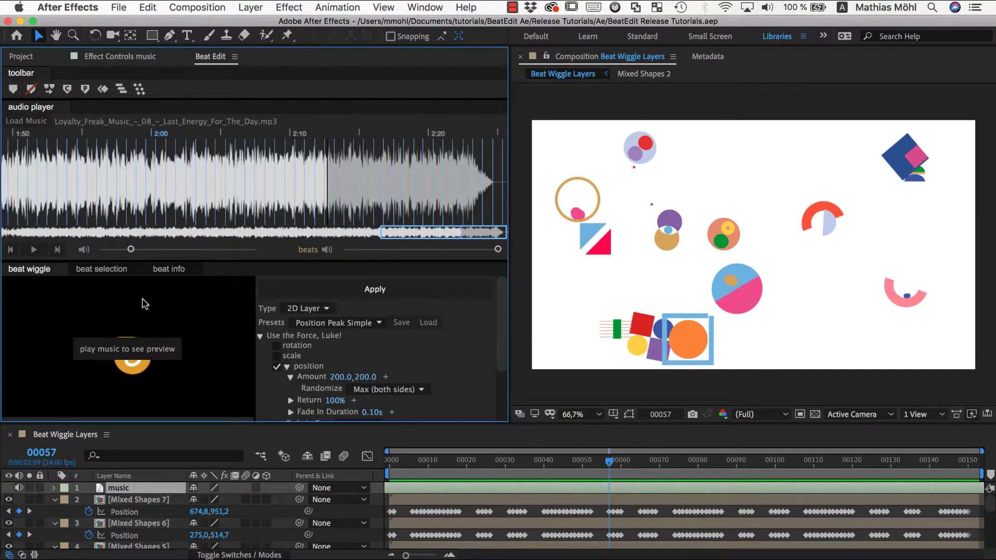